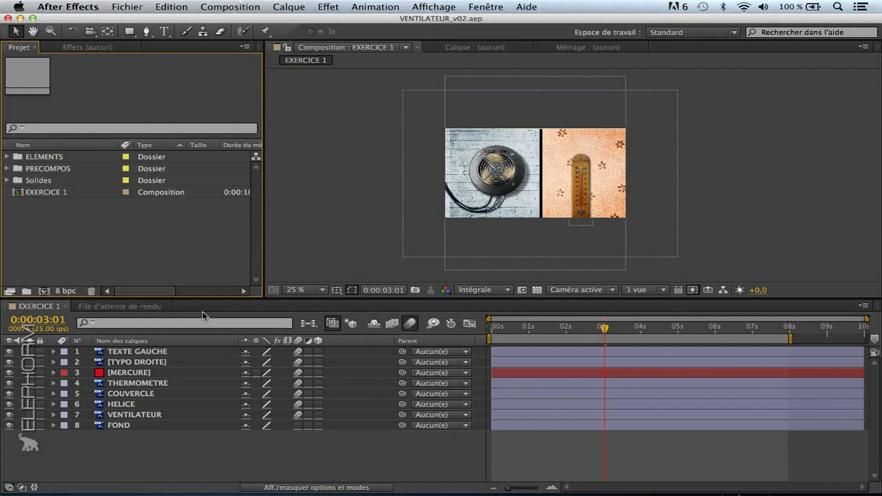
# Step: Examine the contents of the ELEMENTS folder in the project
pyautogui.click(121, 8)
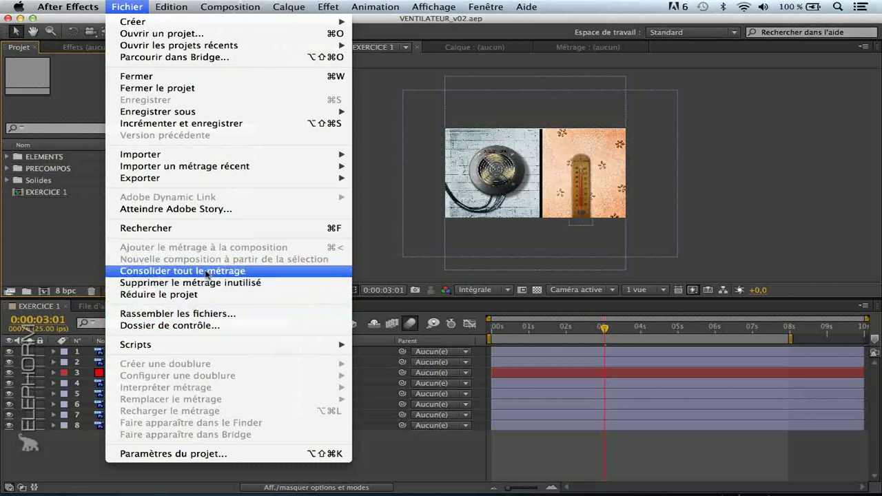
pyautogui.click(73, 251)
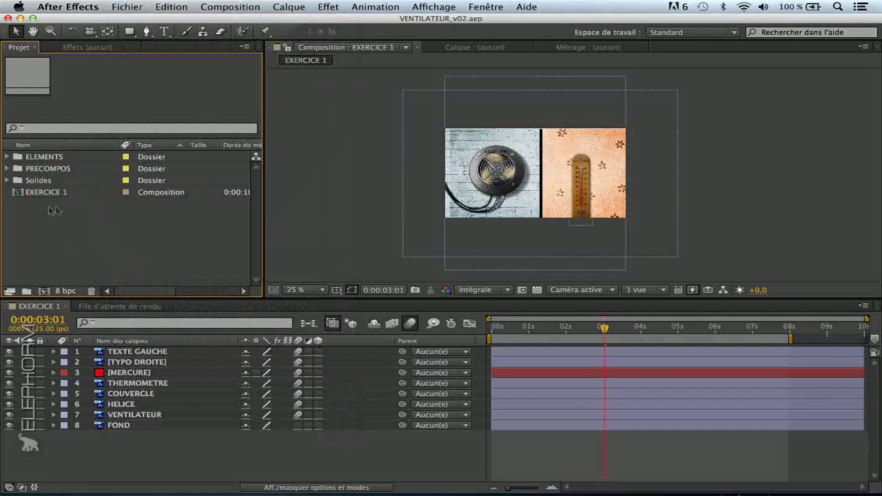
pyautogui.click(8, 157)
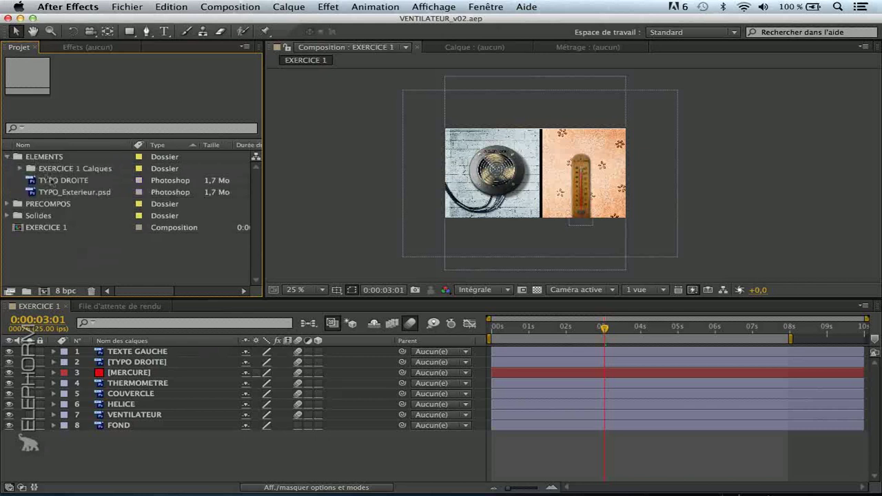
pyautogui.click(7, 158)
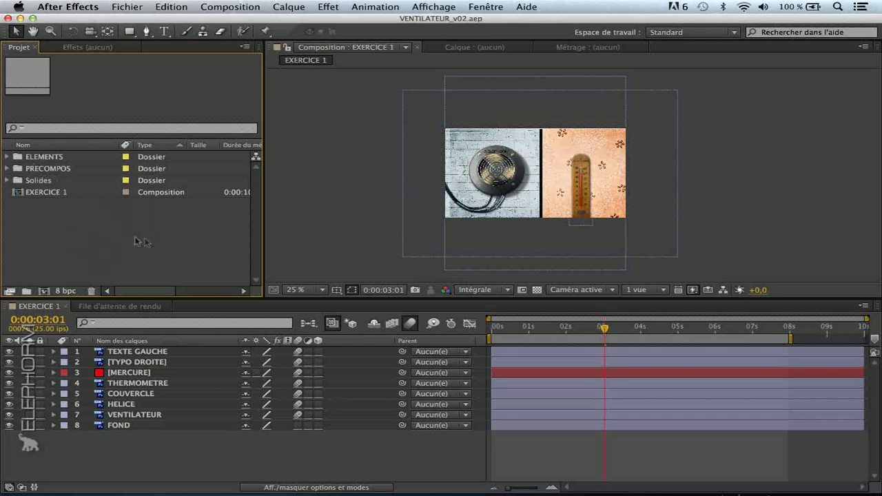
pyautogui.click(8, 158)
pyautogui.click(8, 157)
# Step: Import EXERCICE 1.psd into the project as footage with merged layers
pyautogui.doubleClick(82, 252)
pyautogui.doubleClick(573, 105)
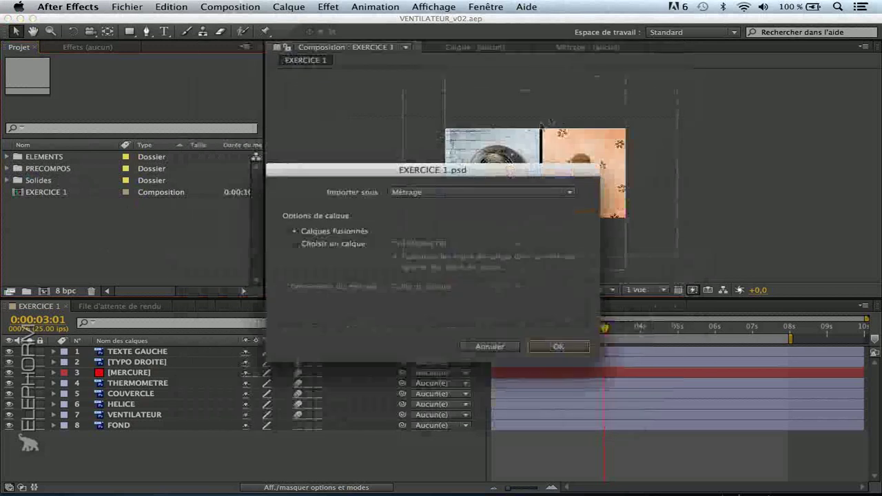
pyautogui.click(565, 341)
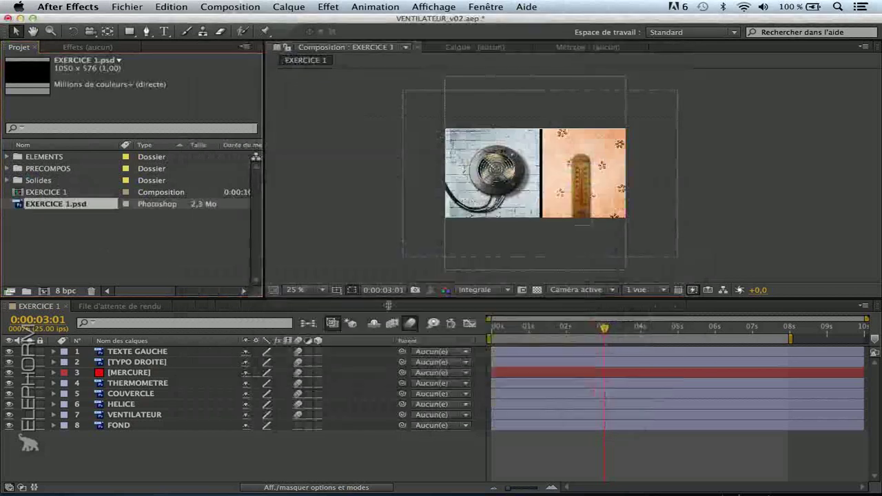
pyautogui.click(107, 261)
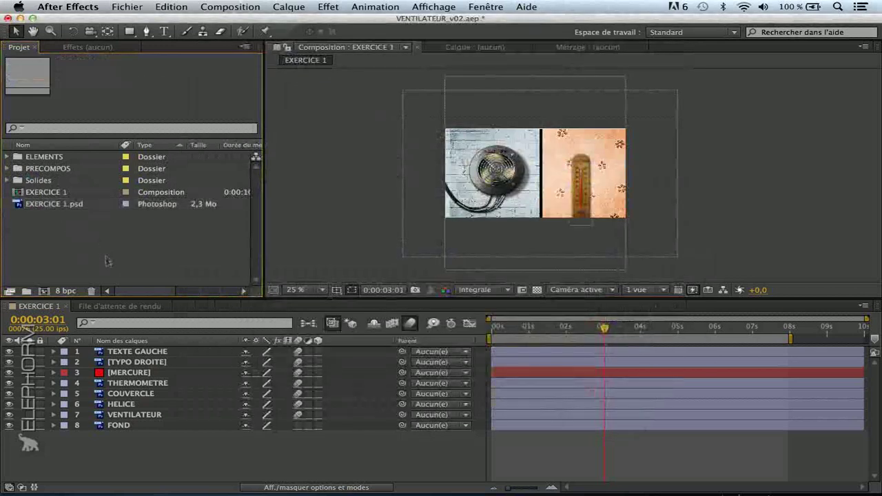
pyautogui.click(59, 206)
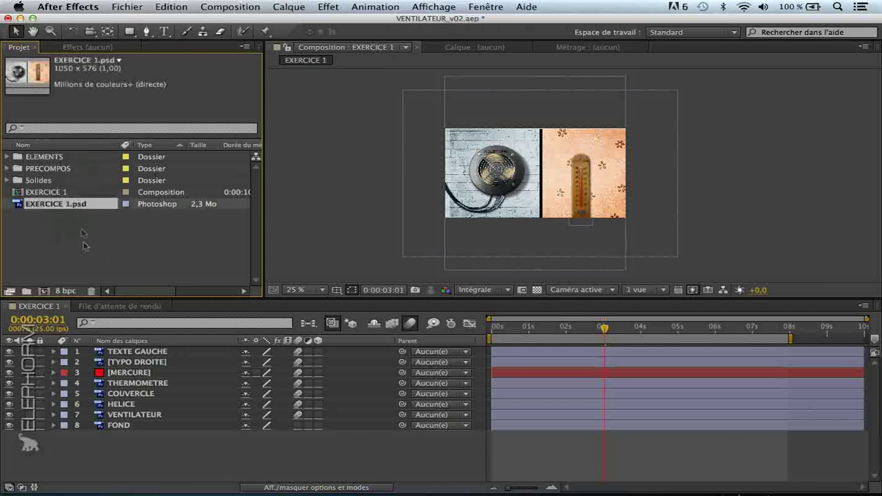
pyautogui.click(127, 6)
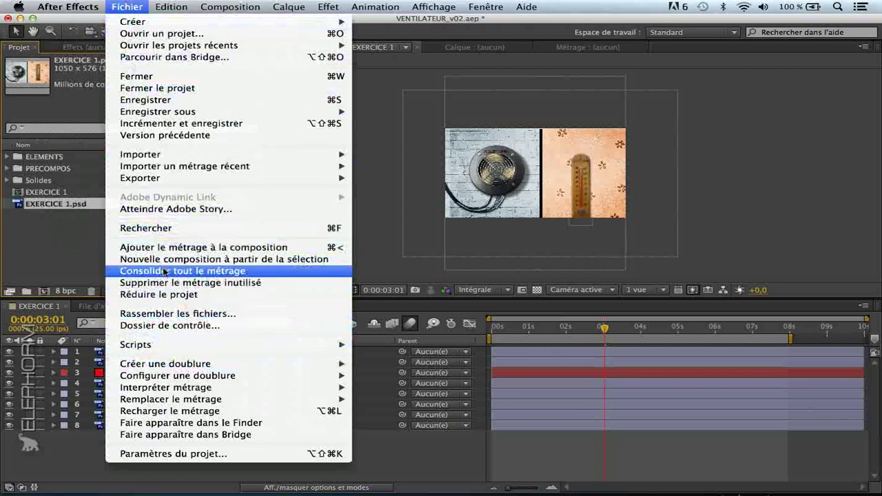
pyautogui.click(63, 242)
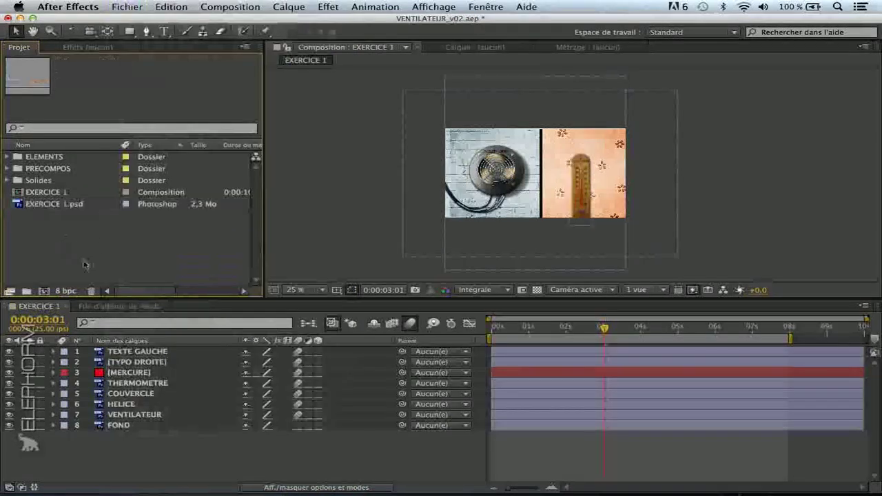
pyautogui.click(70, 209)
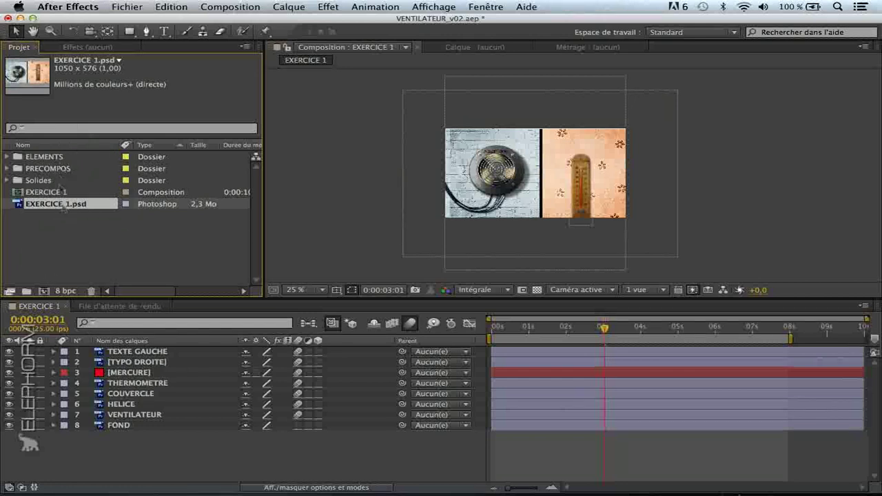
pyautogui.click(72, 250)
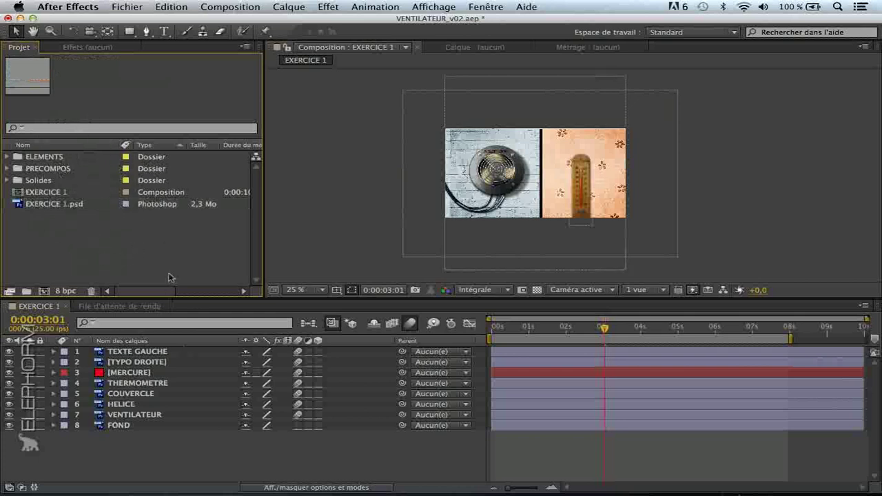
pyautogui.click(126, 7)
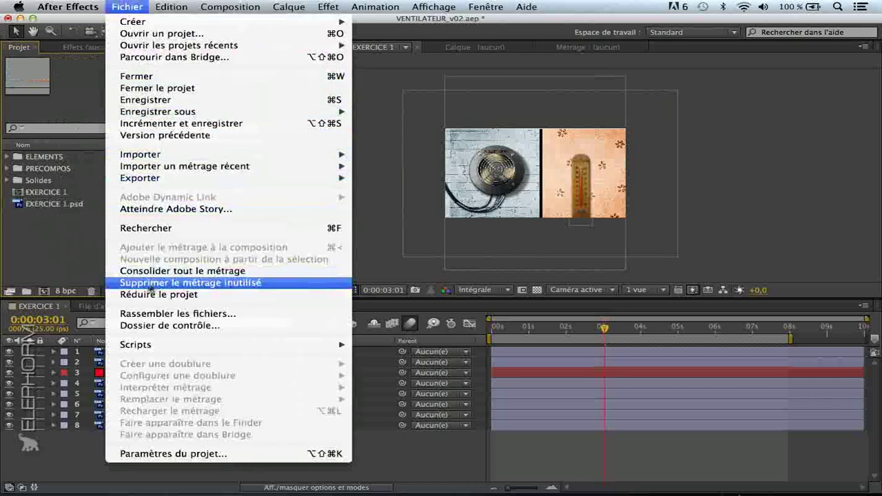
pyautogui.click(49, 267)
# Step: Check which compositions use the TYPO DROITE footage in the ELEMENTS folder
pyautogui.click(8, 157)
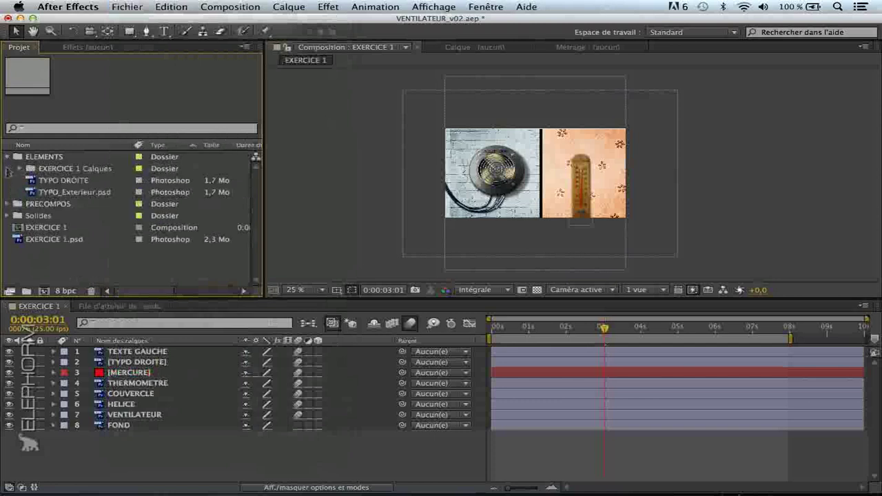
pyautogui.rightClick(71, 182)
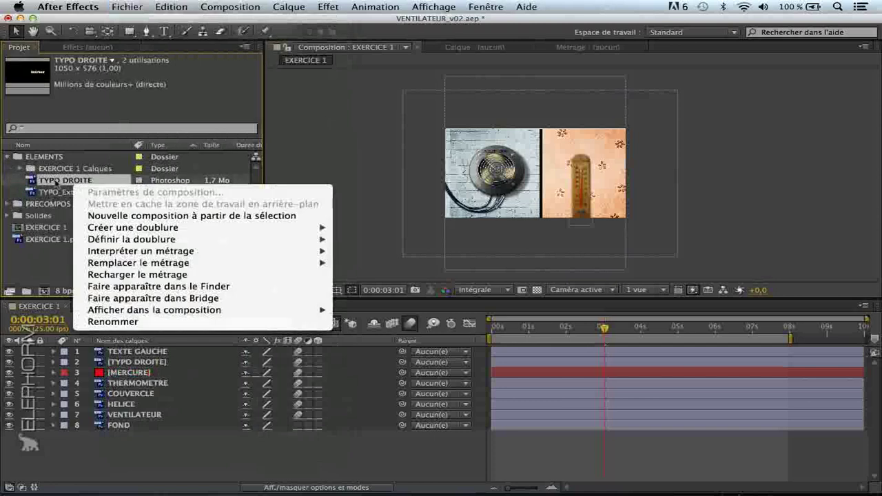
pyautogui.moveTo(146, 310)
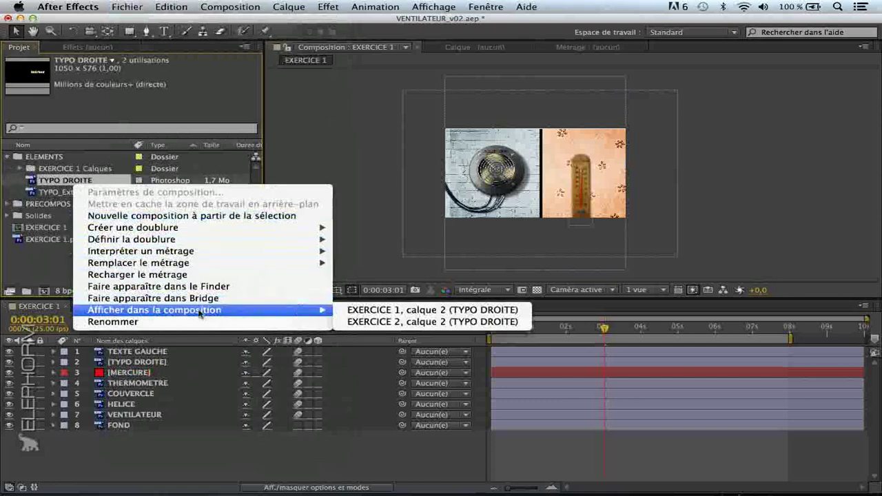
pyautogui.click(375, 310)
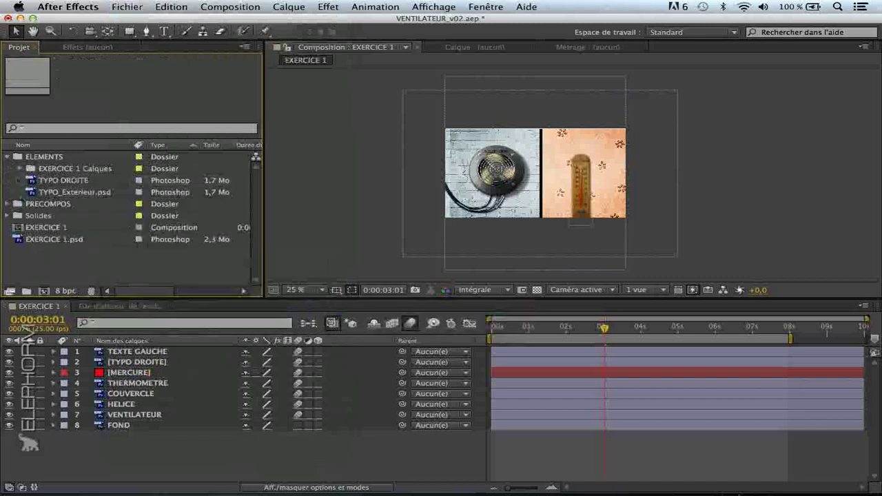
pyautogui.click(9, 157)
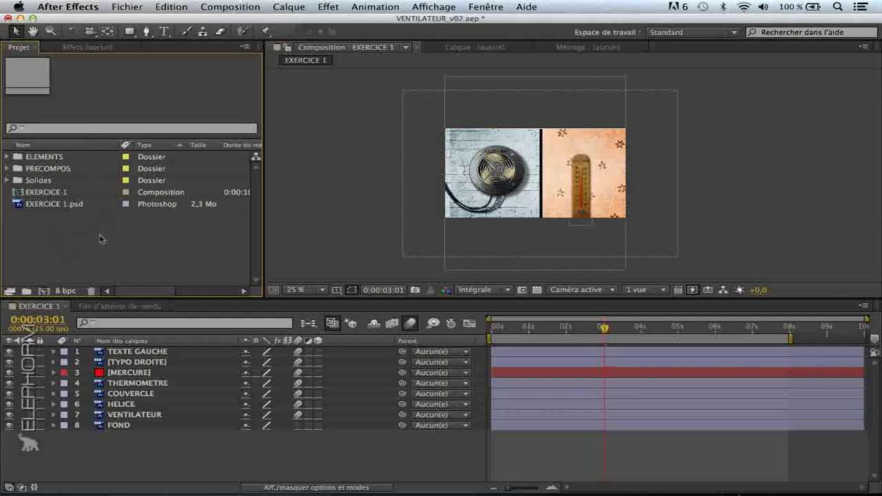
# Step: Check whether any composition uses the imported EXERCICE 1.psd footage
pyautogui.click(124, 6)
pyautogui.click(190, 282)
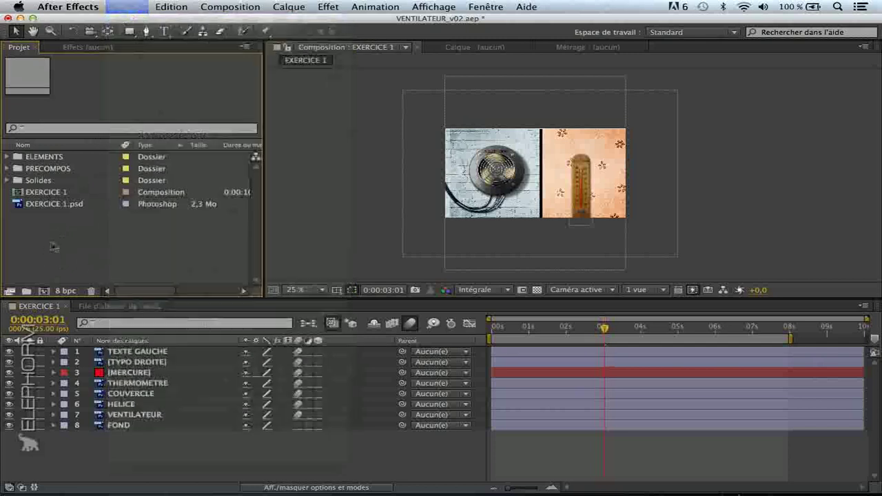
pyautogui.click(69, 207)
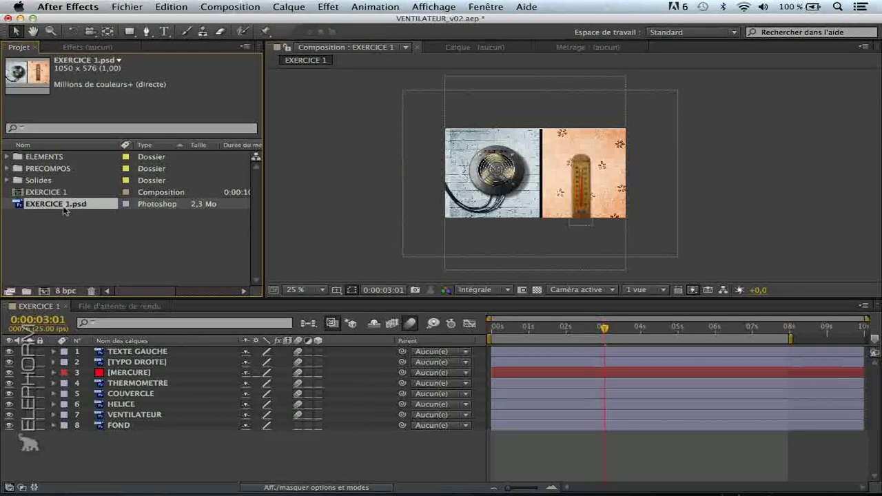
pyautogui.rightClick(64, 210)
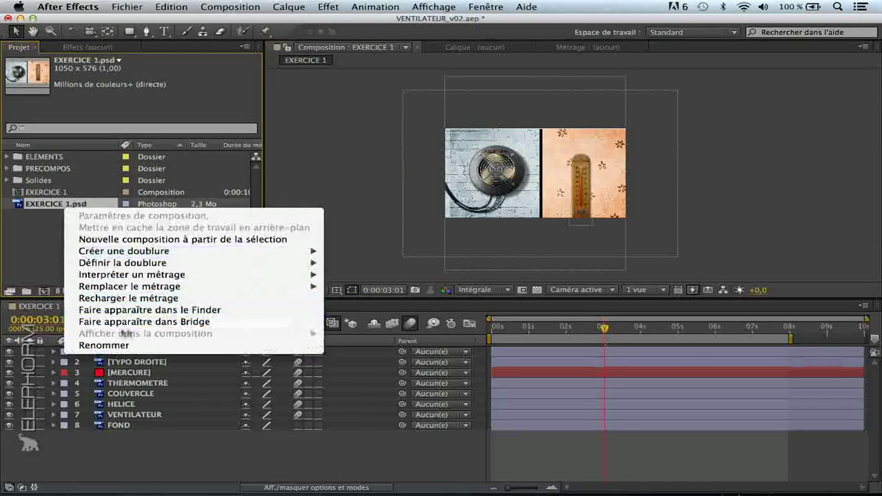
pyautogui.click(29, 258)
# Step: Remove all unused footage from the project and check what remains in the Solides folder
pyautogui.click(125, 6)
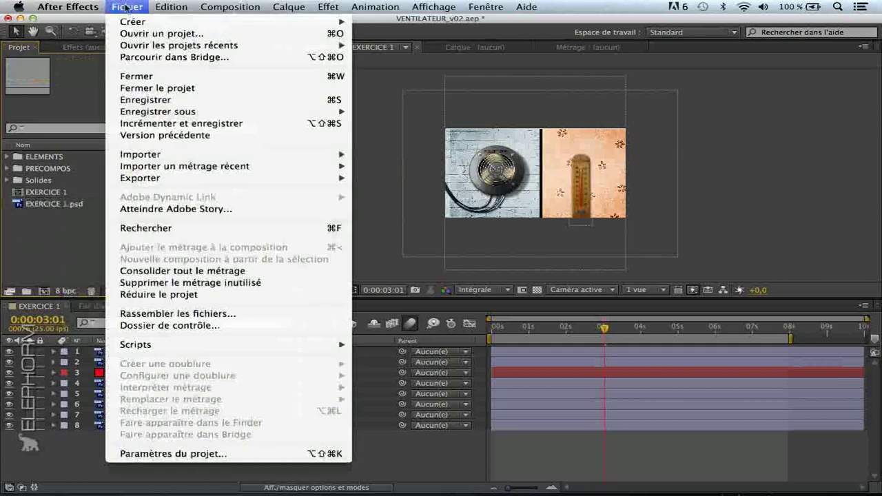
pyautogui.click(190, 284)
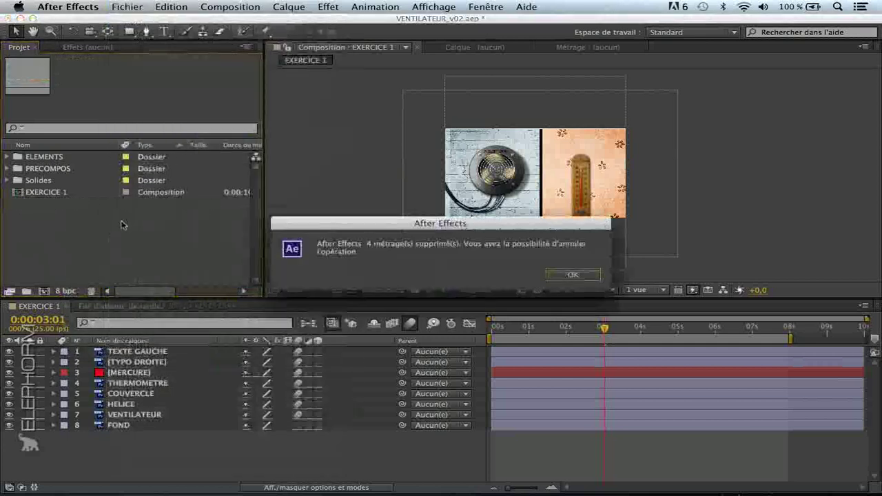
pyautogui.moveTo(351, 237); pyautogui.dragTo(313, 231)
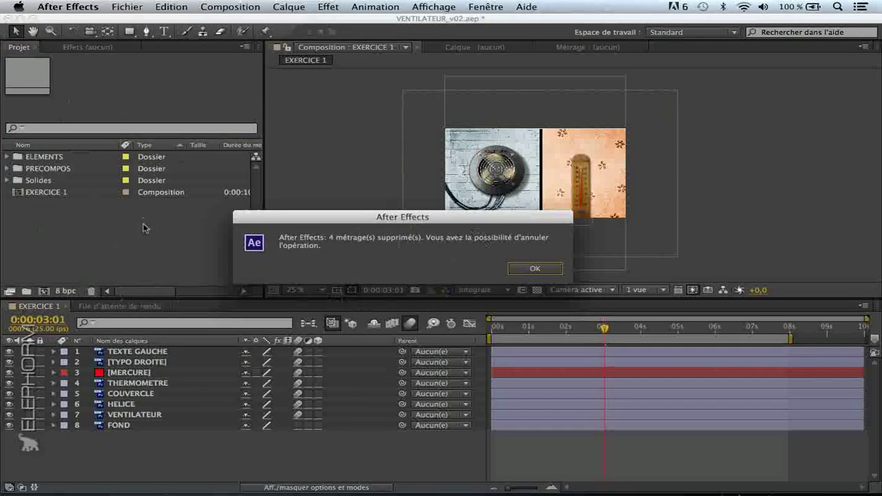
pyautogui.click(555, 269)
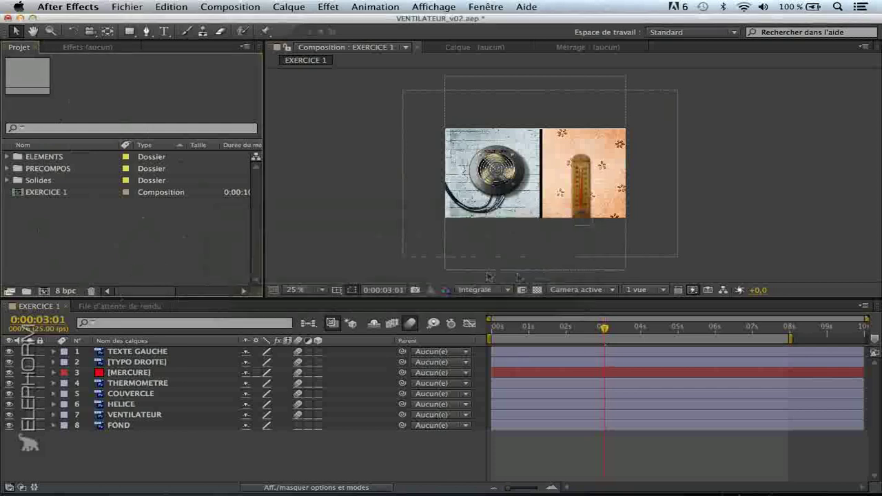
pyautogui.click(8, 181)
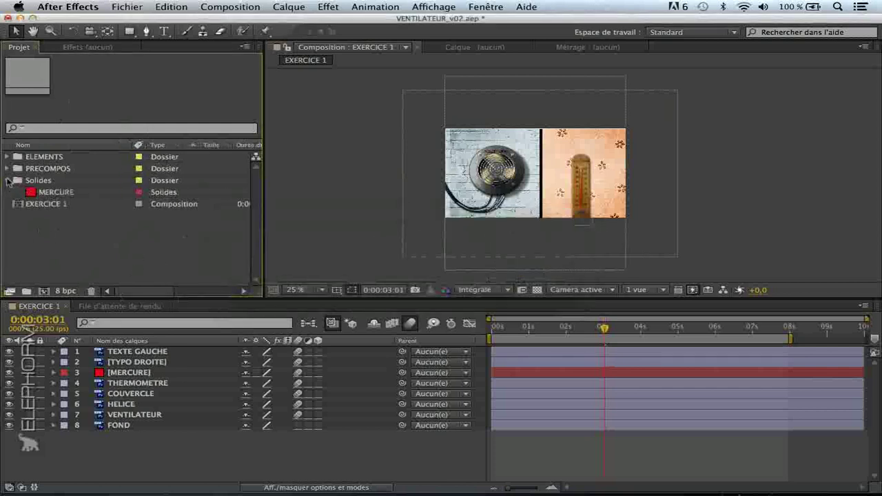
pyautogui.click(9, 180)
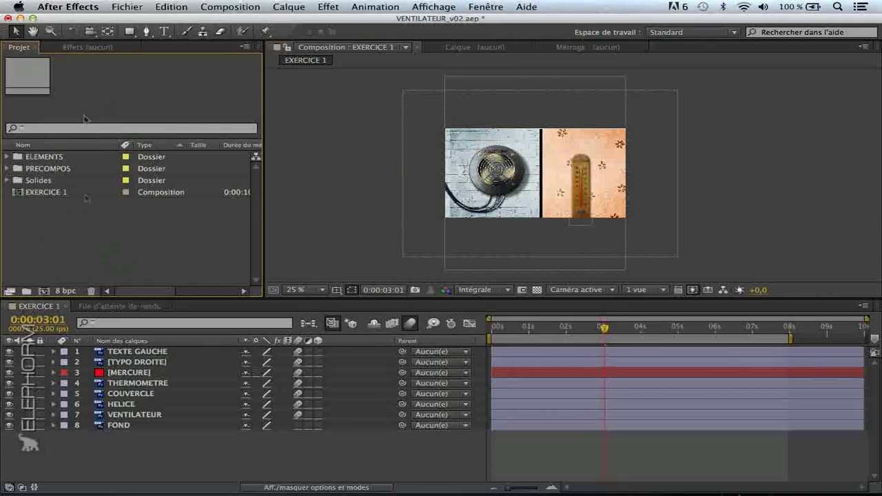
# Step: Run the unused-footage removal again to check the project for leftovers
pyautogui.click(119, 9)
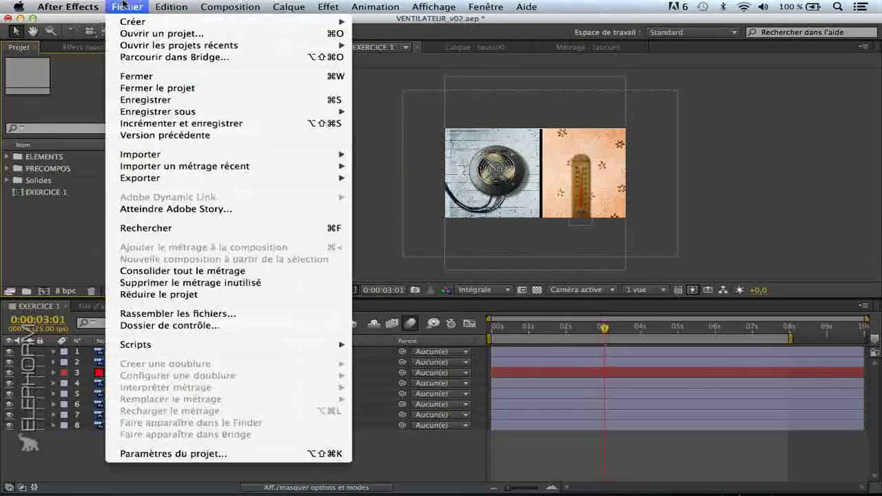
pyautogui.click(177, 282)
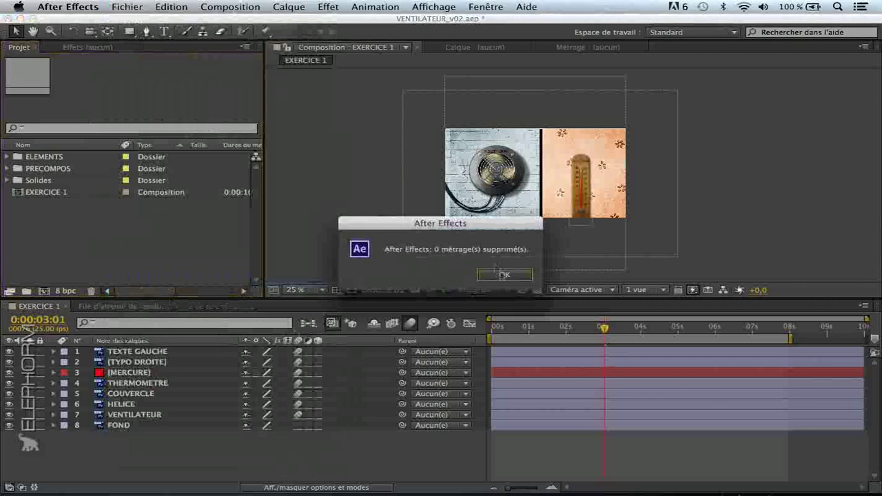
pyautogui.click(504, 274)
# Step: Duplicate the EXERCICE 1 composition four times in the project
pyautogui.click(141, 8)
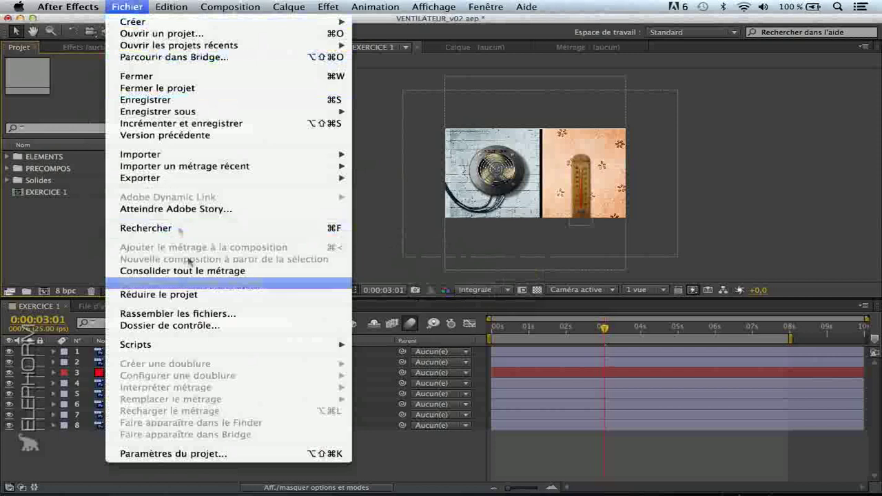
pyautogui.click(191, 295)
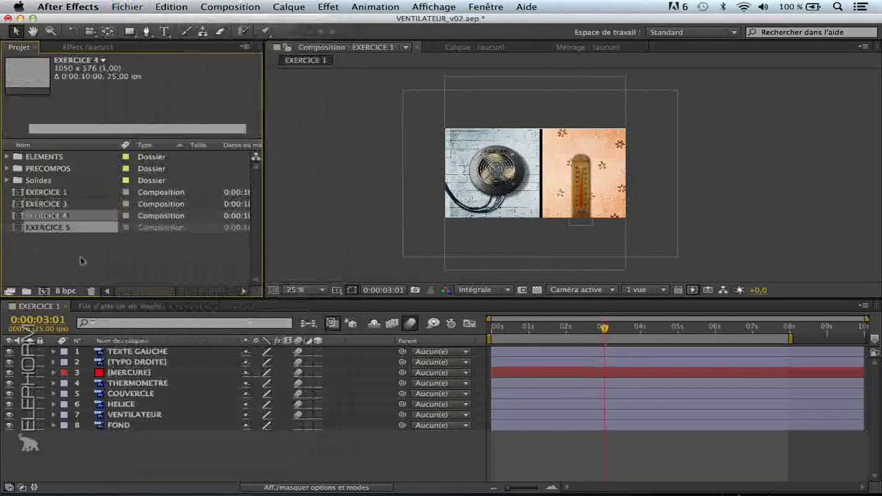
pyautogui.click(68, 195)
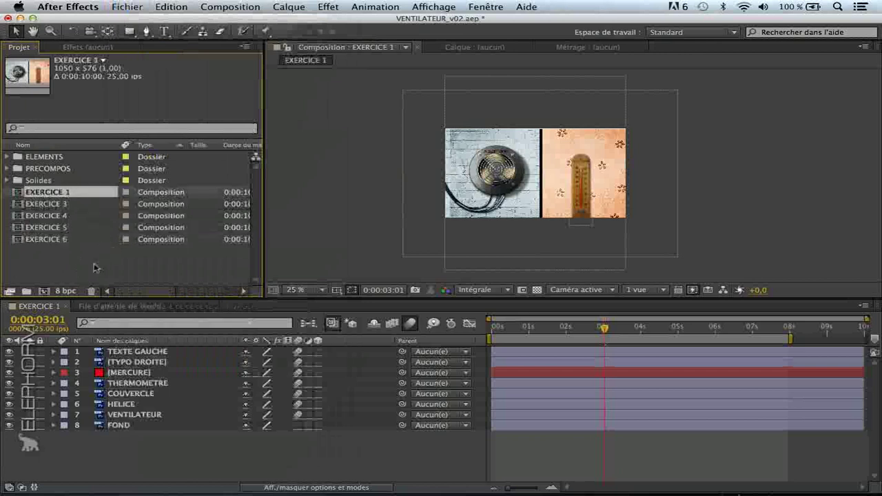
# Step: Look through the EXERCICE 1 composition and its copies EXERCICE 3 to EXERCICE 6 in the project
pyautogui.click(78, 206)
pyautogui.press('Down')
pyautogui.press('Down')
pyautogui.press('Down')
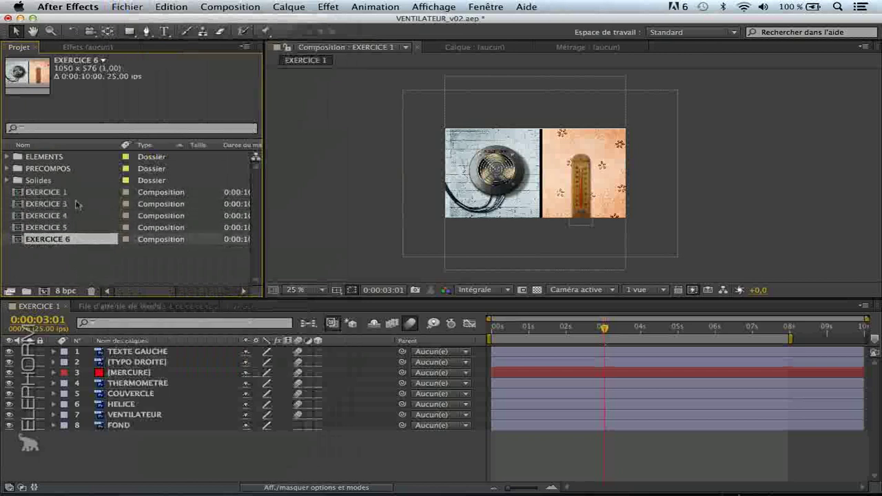
pyautogui.press('Up')
pyautogui.press('Up')
pyautogui.press('Up')
pyautogui.press('Up')
pyautogui.keyDown('shift'); pyautogui.click(50, 240); pyautogui.keyUp('shift')
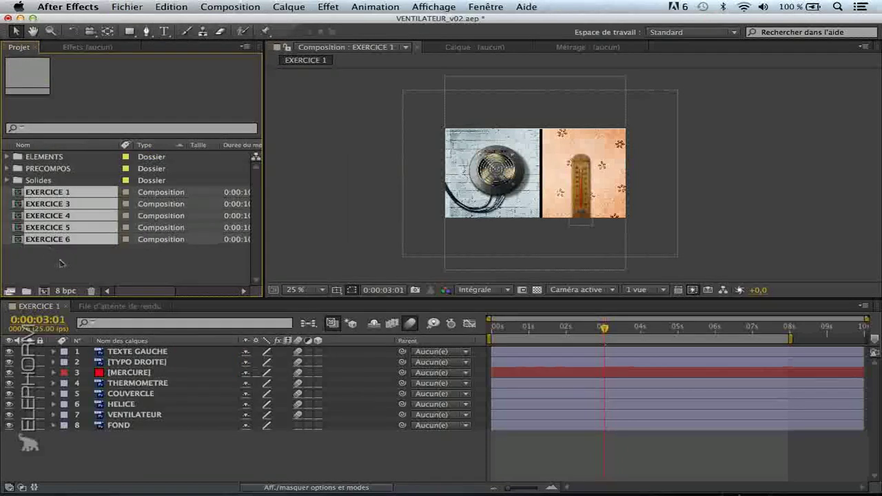
pyautogui.click(67, 262)
pyautogui.press('Down')
pyautogui.press('Down')
pyautogui.press('Down')
pyautogui.press('Down')
pyautogui.press('Down')
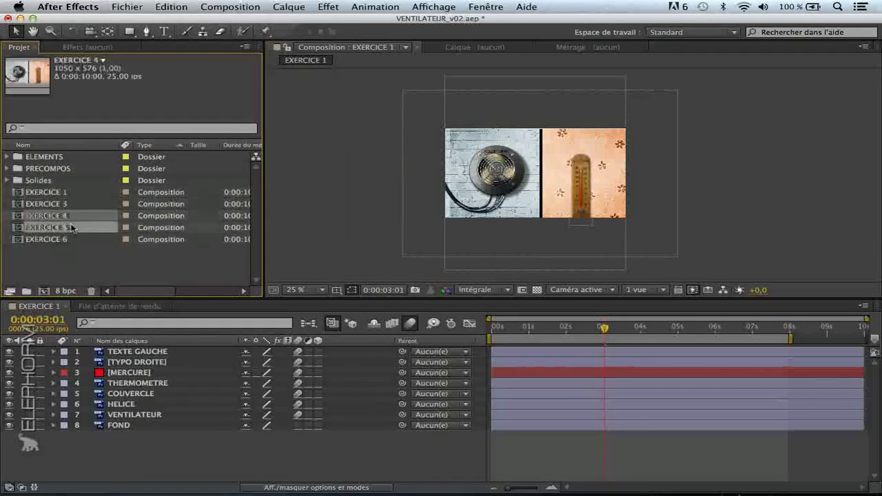
# Step: Step through the EXERCICE 1 composition and its copies up to EXERCICE 6 to compare their details
pyautogui.click(76, 253)
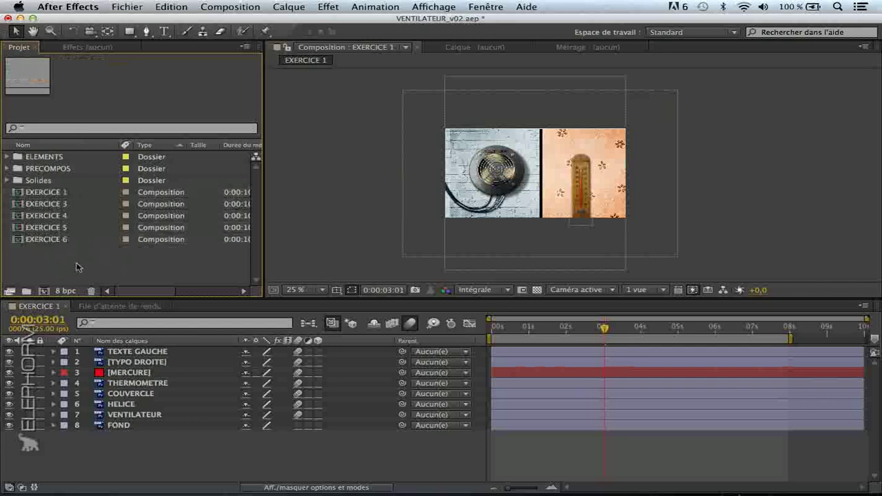
pyautogui.click(64, 206)
pyautogui.press('Up')
pyautogui.press('Down')
pyautogui.press('Down')
pyautogui.press('Down')
pyautogui.press('Down')
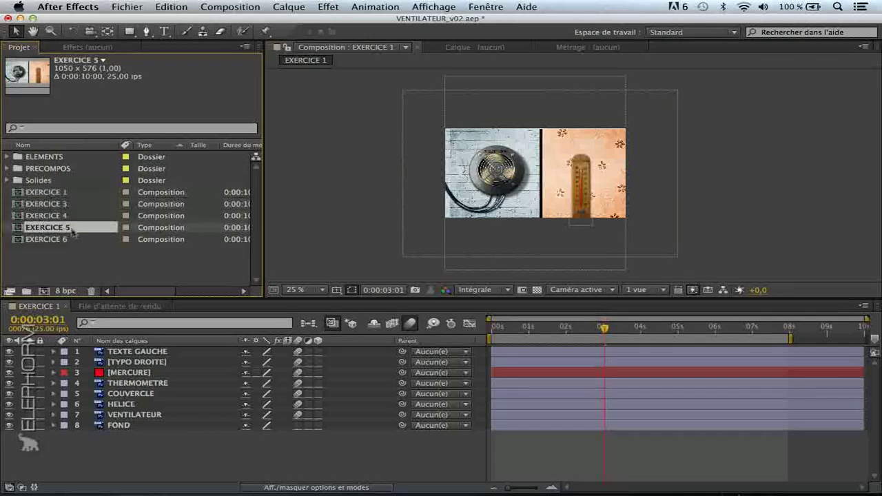
pyautogui.click(81, 262)
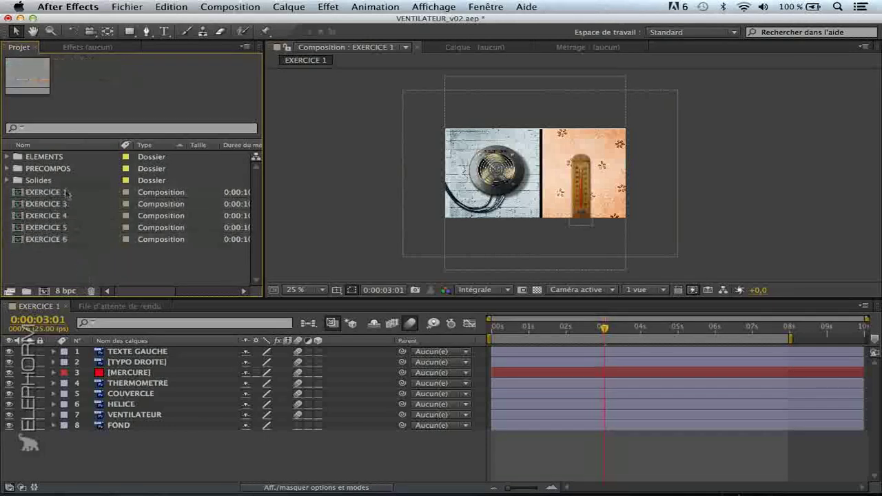
# Step: Pick out EXERCICE 1, EXERCICE 4, EXERCICE 5 and EXERCICE 6, and examine the contents of the ELEMENTS folder
pyautogui.click(67, 192)
pyautogui.keyDown('super'); pyautogui.click(83, 216); pyautogui.keyUp('super')
pyautogui.keyDown('super'); pyautogui.click(93, 227); pyautogui.keyUp('super')
pyautogui.keyDown('super'); pyautogui.click(103, 239); pyautogui.keyUp('super')
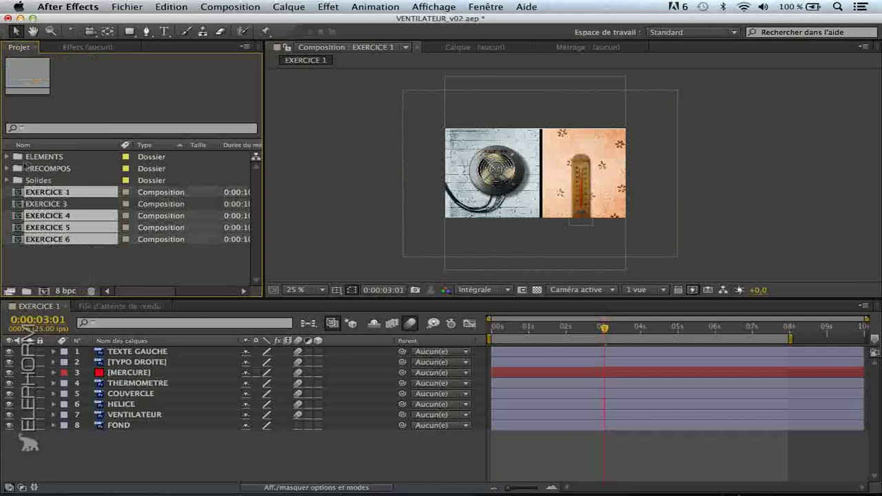
pyautogui.click(7, 157)
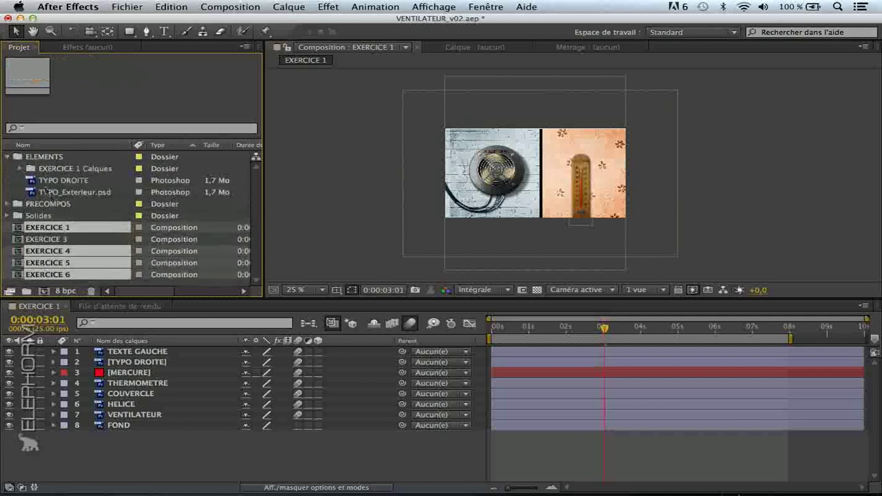
pyautogui.click(8, 157)
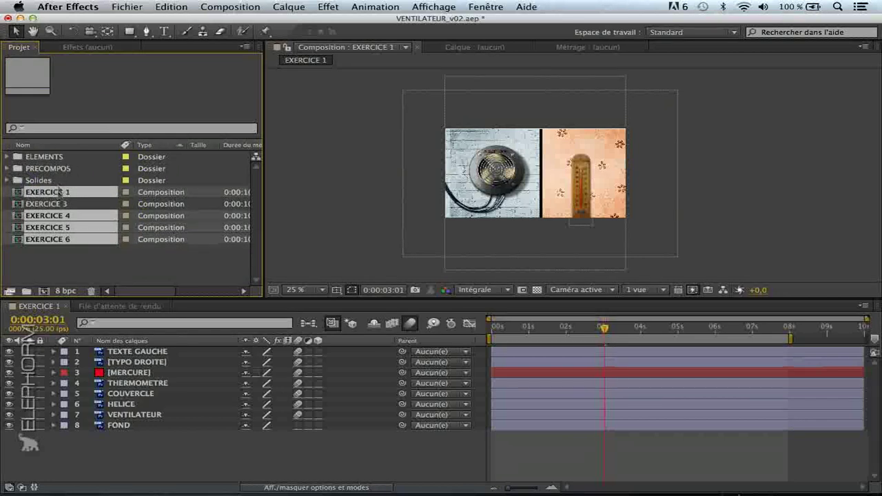
pyautogui.click(82, 261)
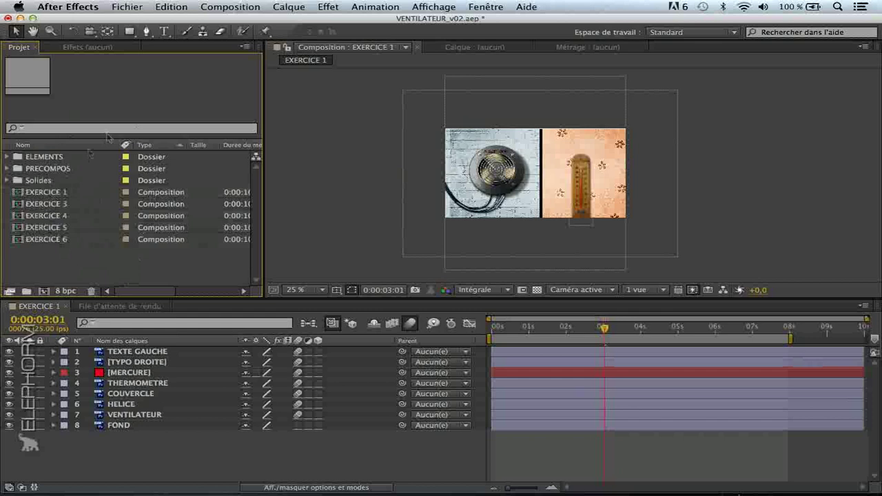
# Step: Reduce the project to the EXERCICE 3 composition and the elements it uses
pyautogui.click(62, 205)
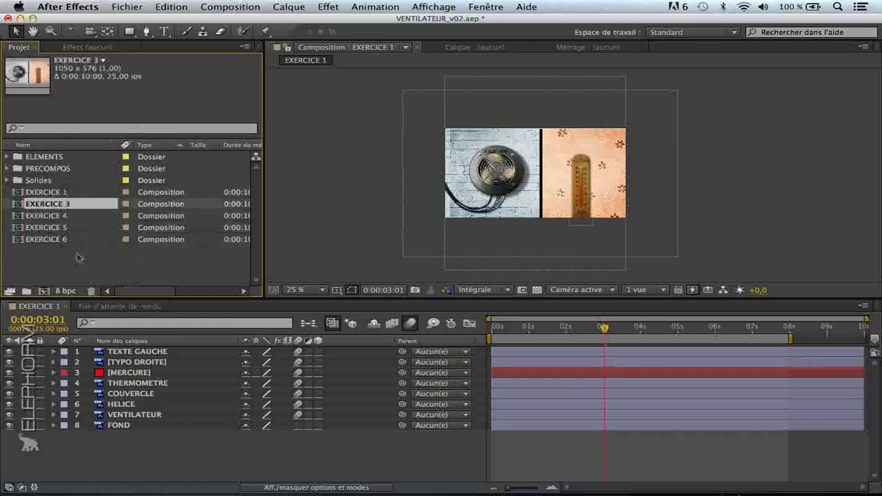
pyautogui.click(76, 254)
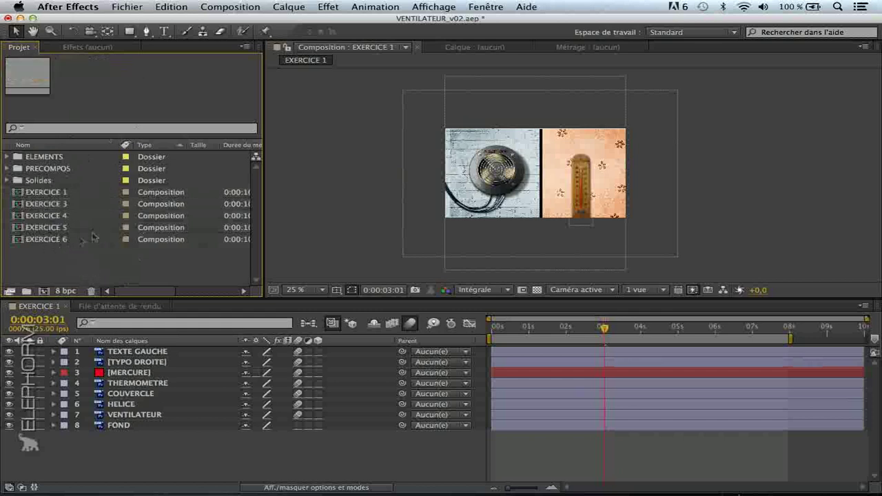
pyautogui.click(59, 210)
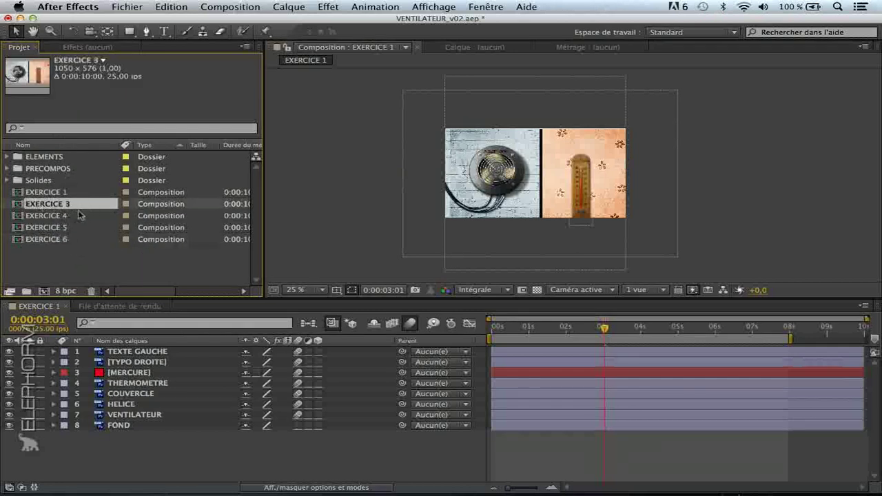
pyautogui.click(124, 9)
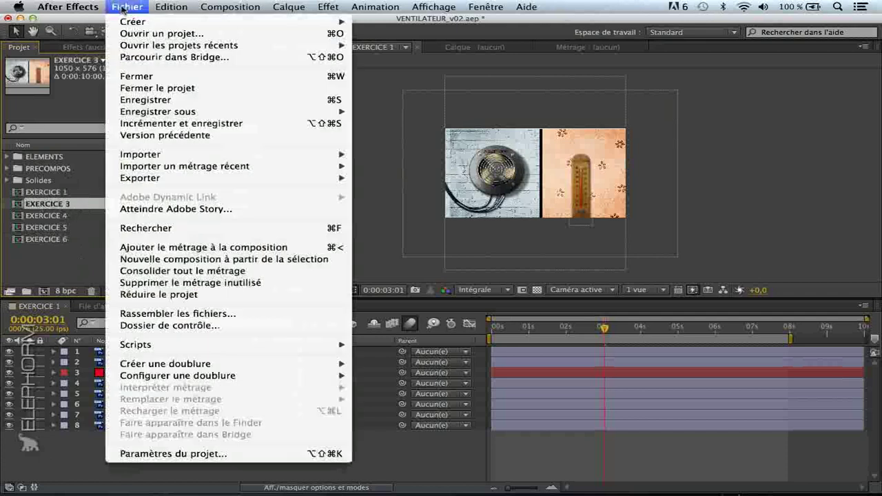
pyautogui.click(150, 294)
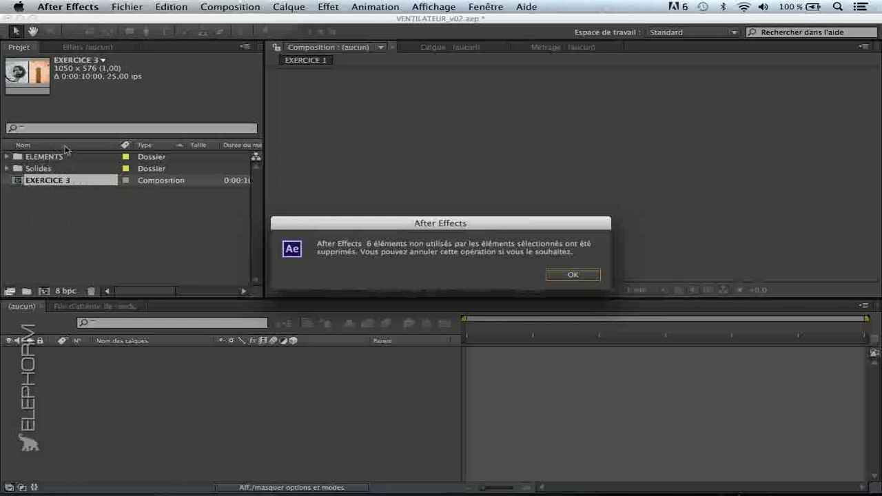
pyautogui.moveTo(365, 224); pyautogui.dragTo(209, 192)
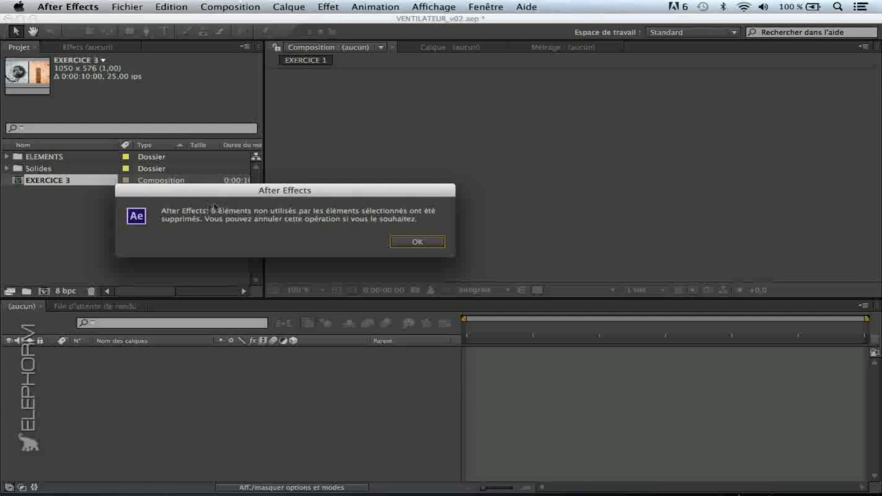
pyautogui.moveTo(277, 220); pyautogui.dragTo(310, 236)
pyautogui.click(448, 258)
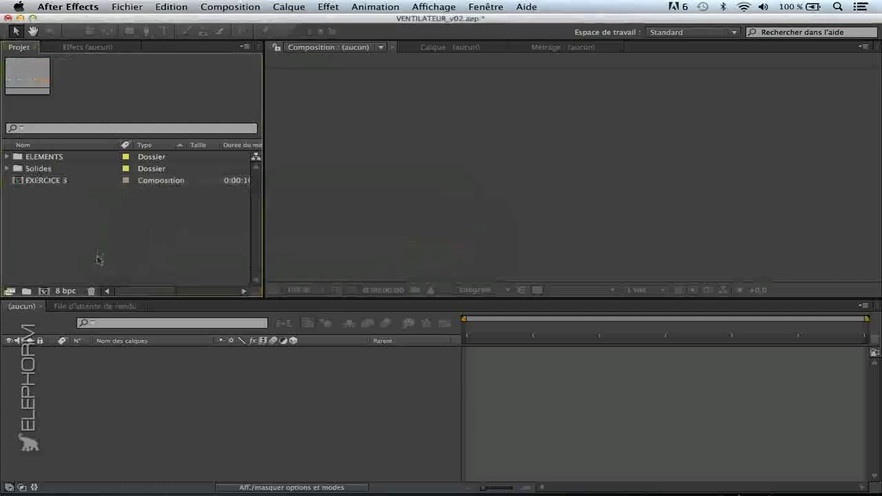
# Step: Undo the project reduction and the duplications, back to the single EXERCICE 1 composition
pyautogui.press('super+z')
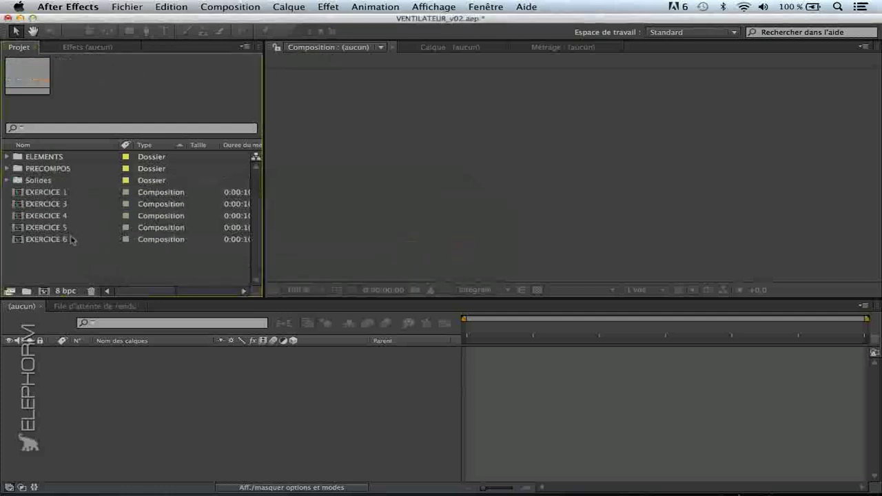
pyautogui.press('super+z')
pyautogui.press('super+z')
pyautogui.press('super+z')
pyautogui.press('super+z')
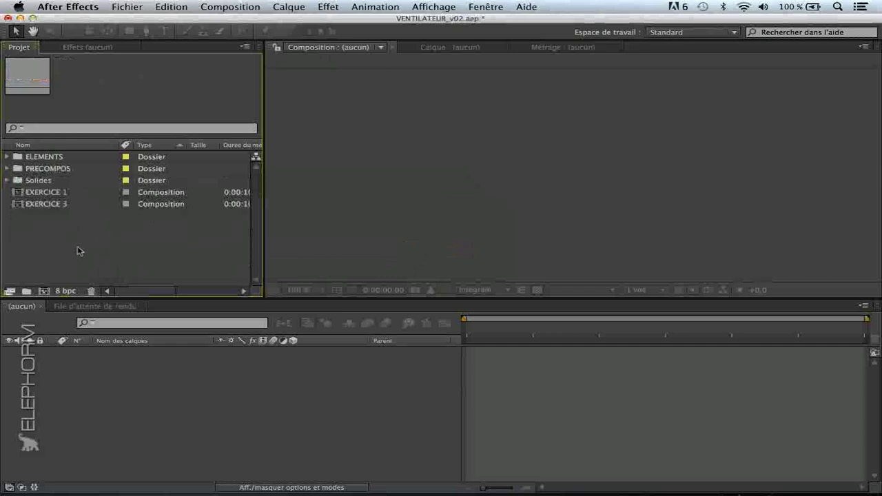
pyautogui.click(128, 7)
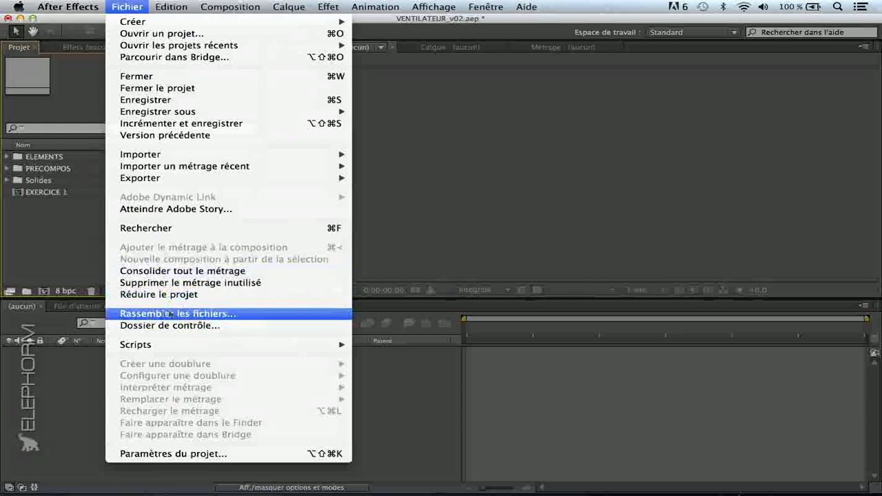
pyautogui.click(34, 258)
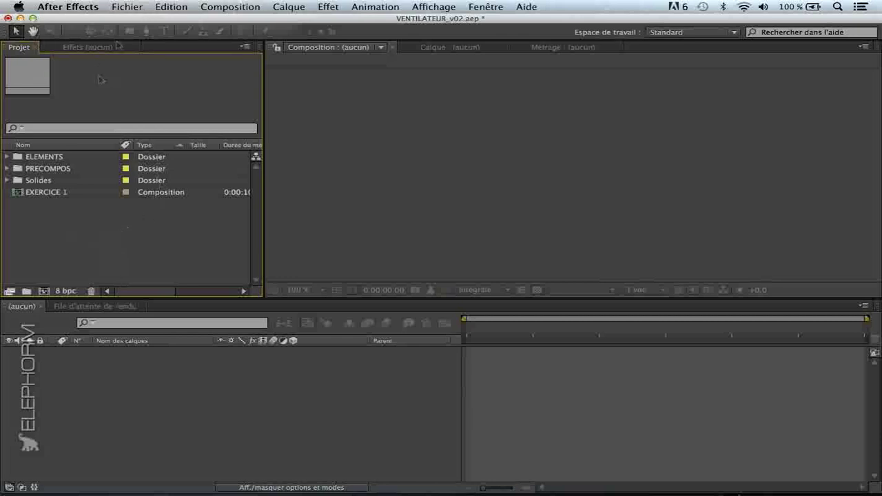
# Step: Examine the TYPO DROITE and TYPO_Exterieur.psd footage in the ELEMENTS folder and collapse the folder again
pyautogui.doubleClick(19, 160)
pyautogui.click(59, 181)
pyautogui.click(66, 192)
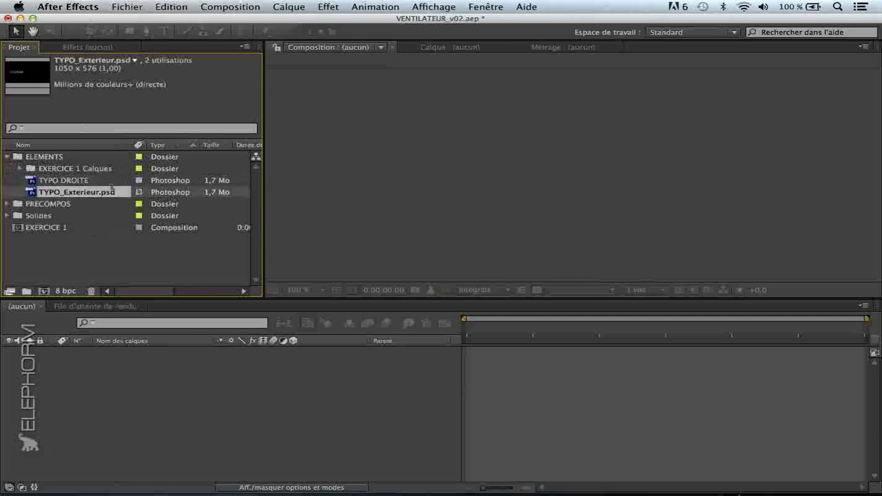
pyautogui.click(118, 275)
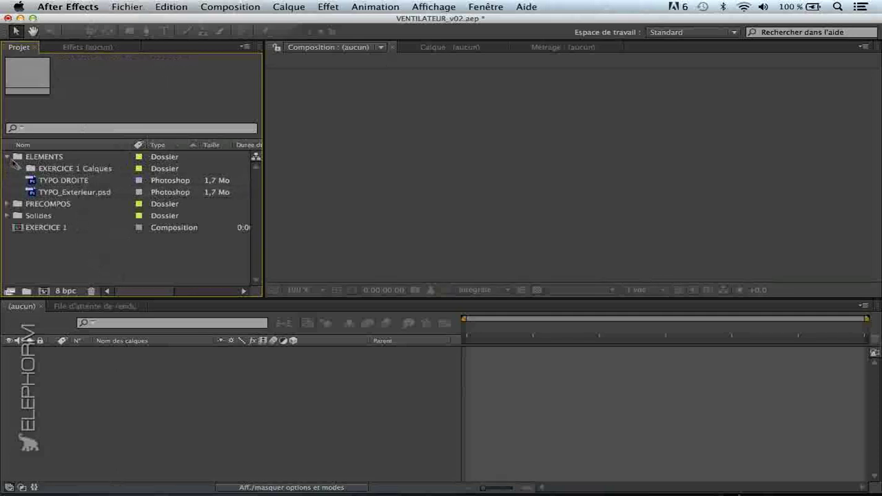
pyautogui.click(9, 157)
pyautogui.click(9, 157)
pyautogui.click(69, 192)
pyautogui.click(63, 180)
pyautogui.click(77, 192)
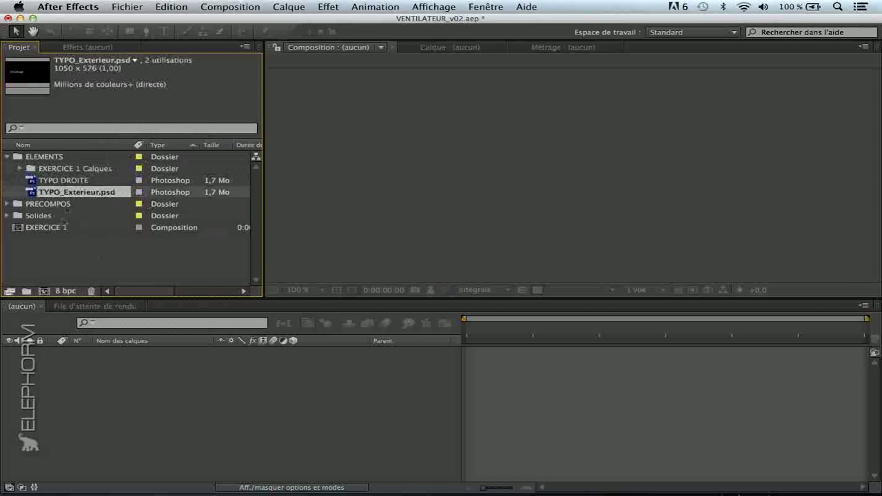
pyautogui.click(97, 259)
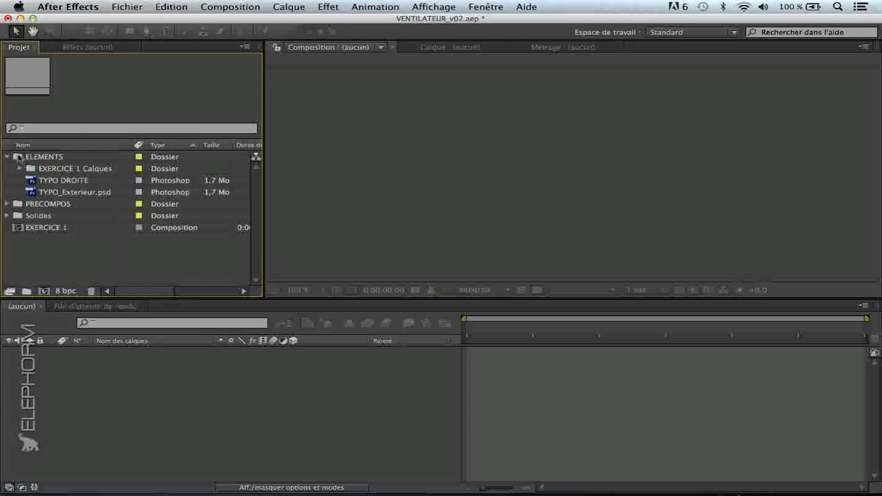
pyautogui.click(7, 157)
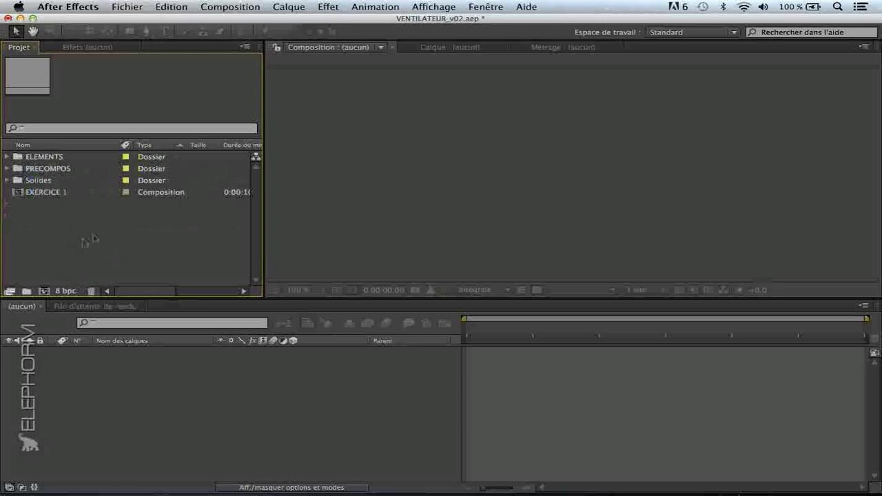
# Step: Start collecting the project files with the EXERCICE 1 composition selected, saving the project first
pyautogui.click(56, 194)
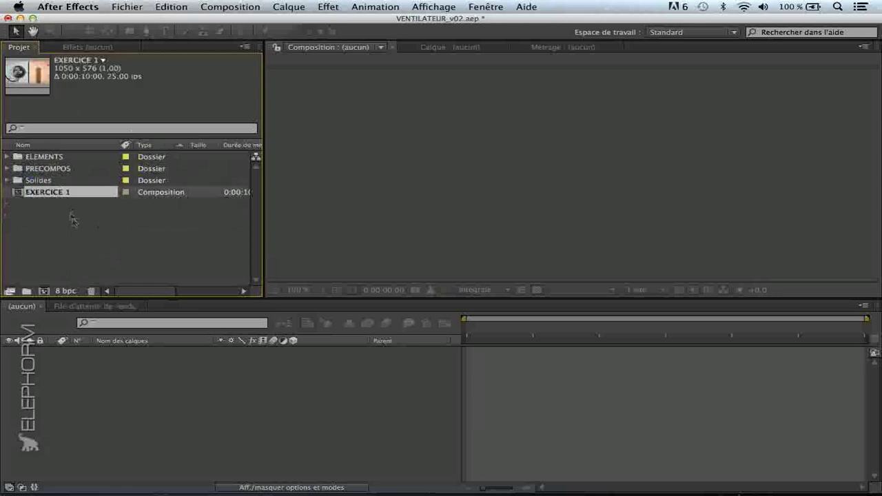
pyautogui.click(88, 239)
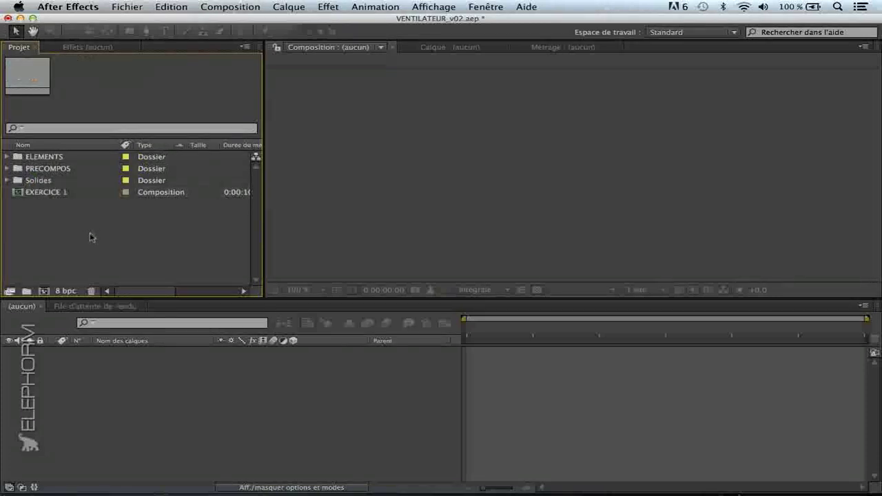
pyautogui.click(56, 195)
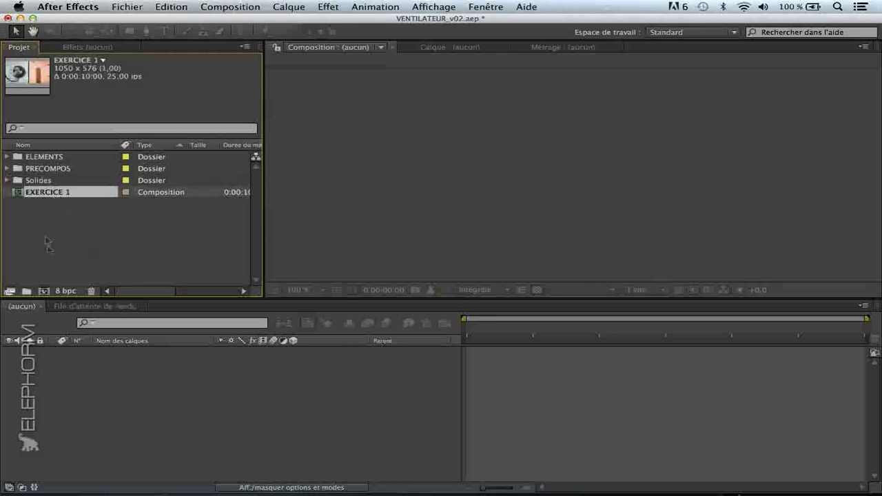
pyautogui.click(128, 9)
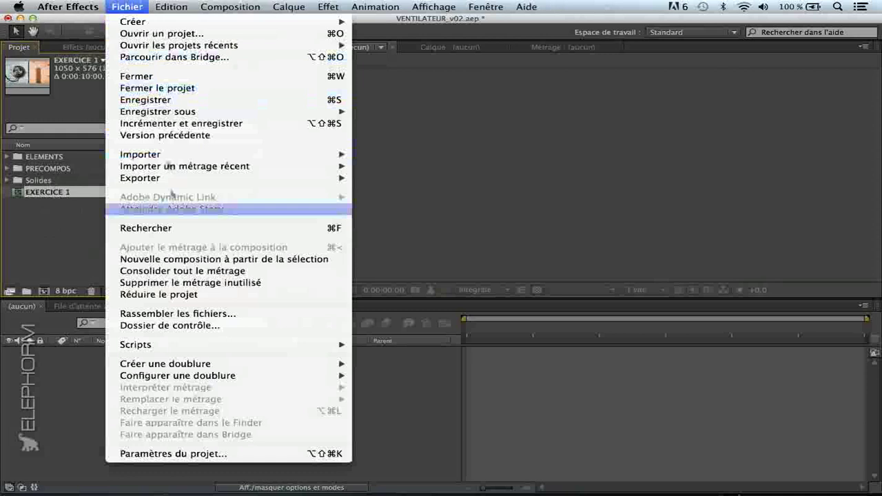
pyautogui.click(159, 316)
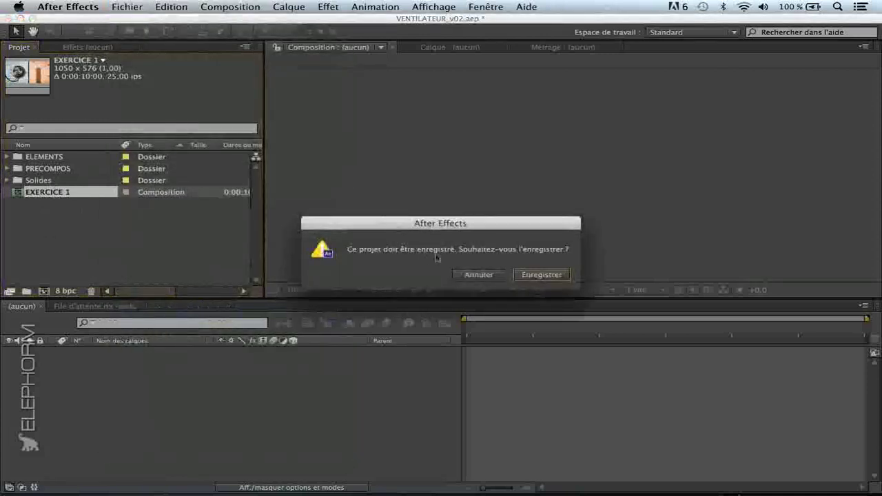
pyautogui.click(537, 274)
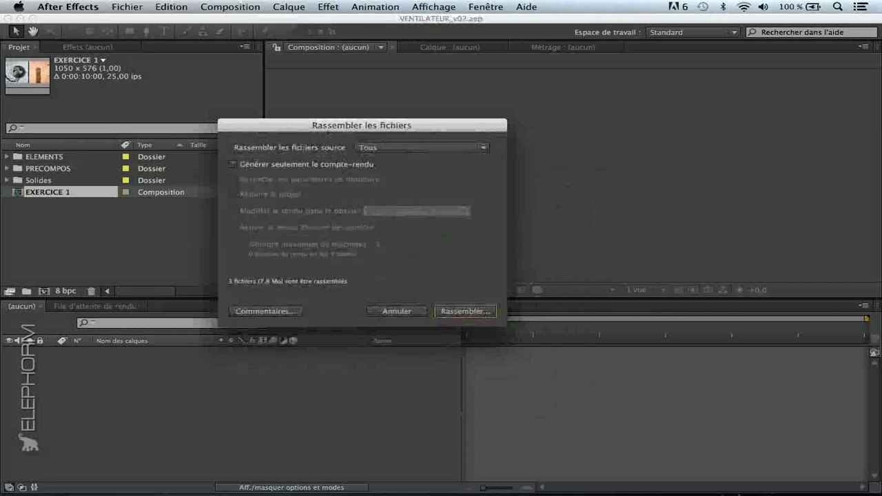
# Step: Set the source files to collect to "Pour toutes les comp." and toggle the project reduction option on and back off
pyautogui.click(398, 149)
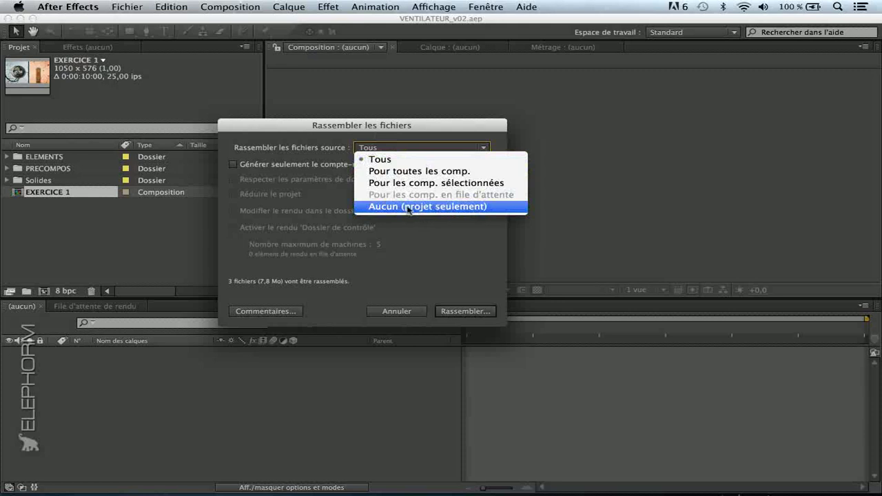
pyautogui.click(400, 171)
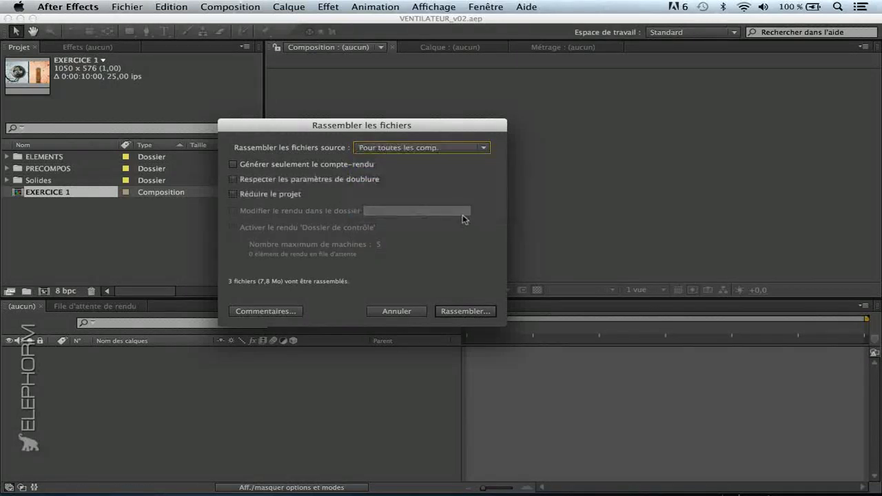
pyautogui.moveTo(295, 124); pyautogui.dragTo(294, 124)
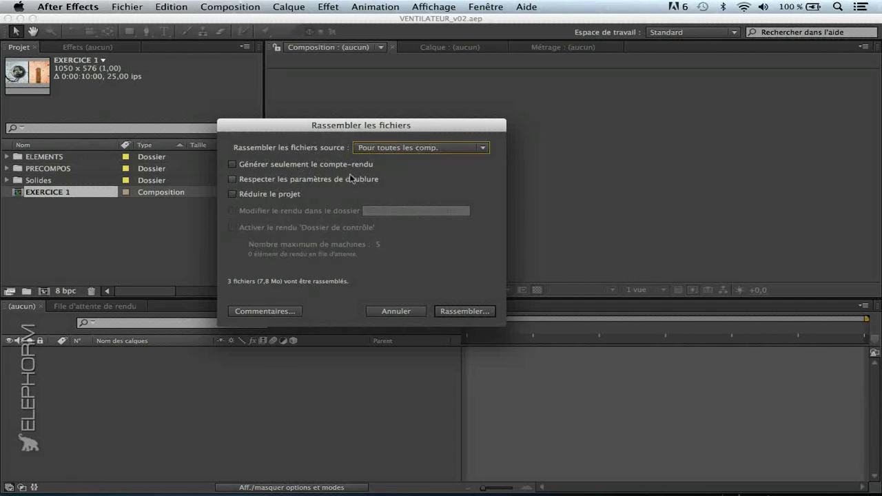
pyautogui.click(274, 196)
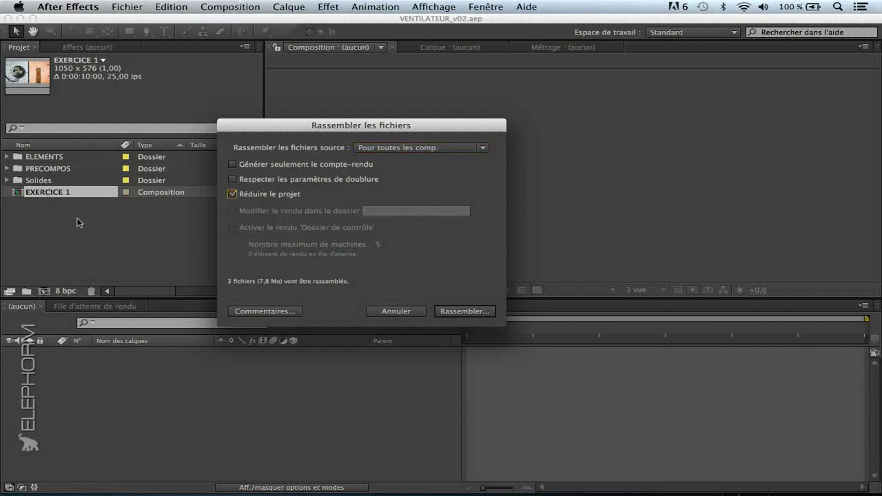
pyautogui.click(245, 193)
# Step: Add the comments "elephorm" and "ne pas toucher tel media" on separate lines to the file collection and confirm them
pyautogui.click(267, 312)
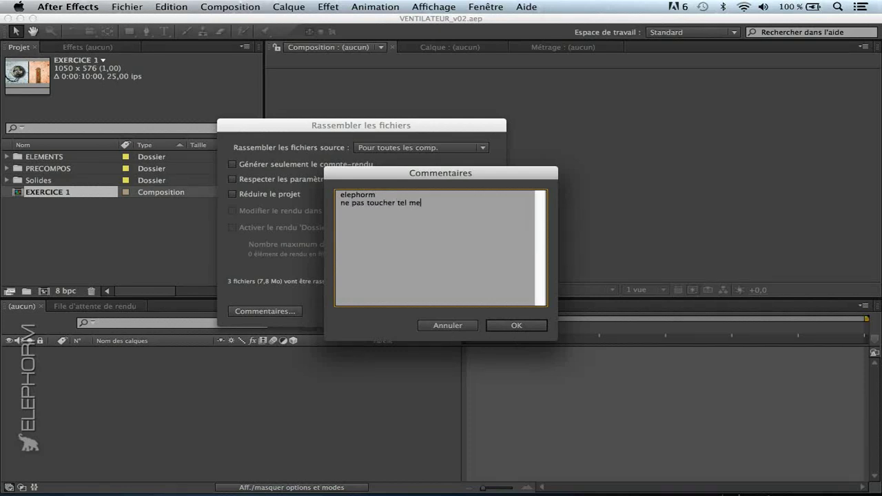
pyautogui.click(528, 328)
pyautogui.moveTo(432, 203); pyautogui.dragTo(343, 210)
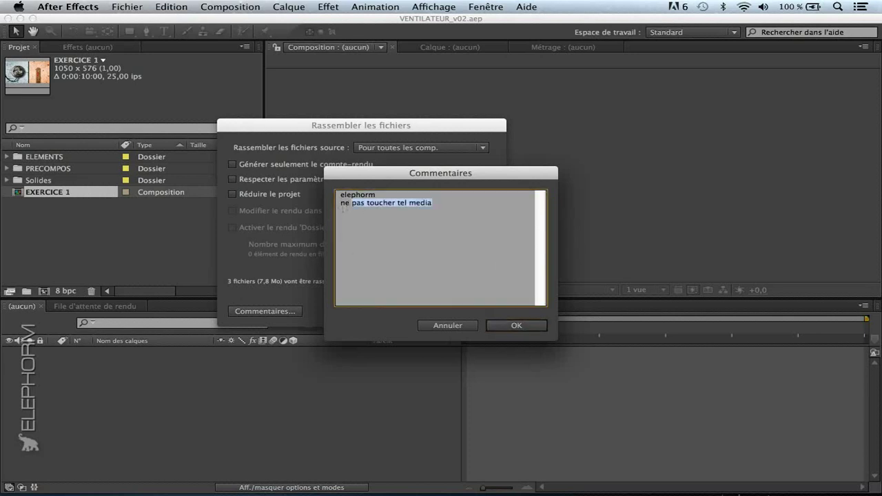
pyautogui.click(346, 217)
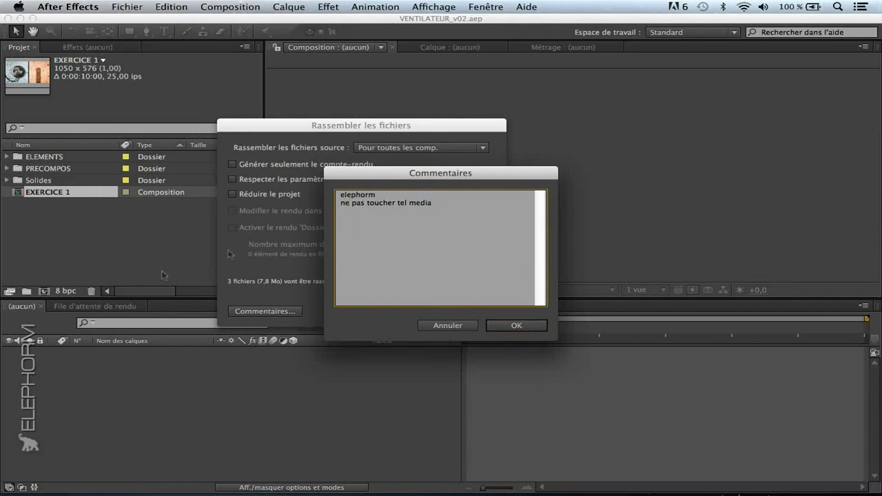
pyautogui.click(531, 326)
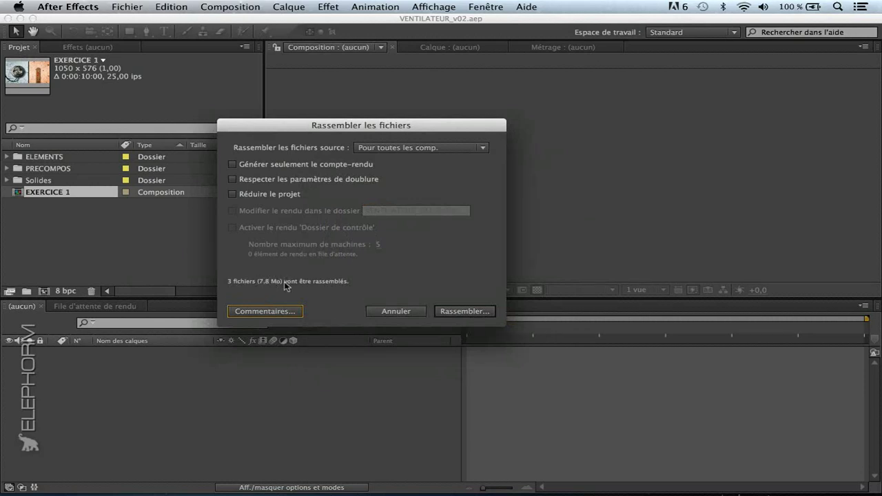
pyautogui.moveTo(269, 126); pyautogui.dragTo(267, 120)
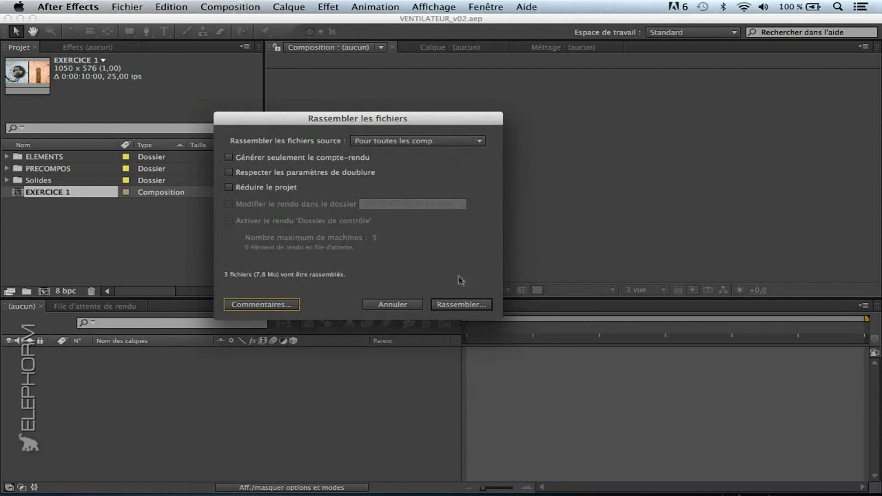
# Step: Collect the files into a folder named RASSEMBLER inside the AFX_FONDAMENTAUX folder
pyautogui.click(460, 304)
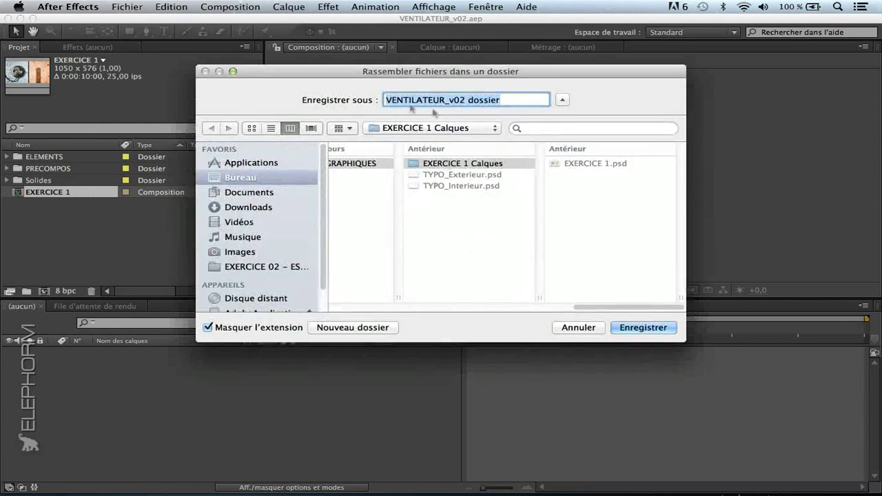
pyautogui.click(434, 129)
pyautogui.click(424, 191)
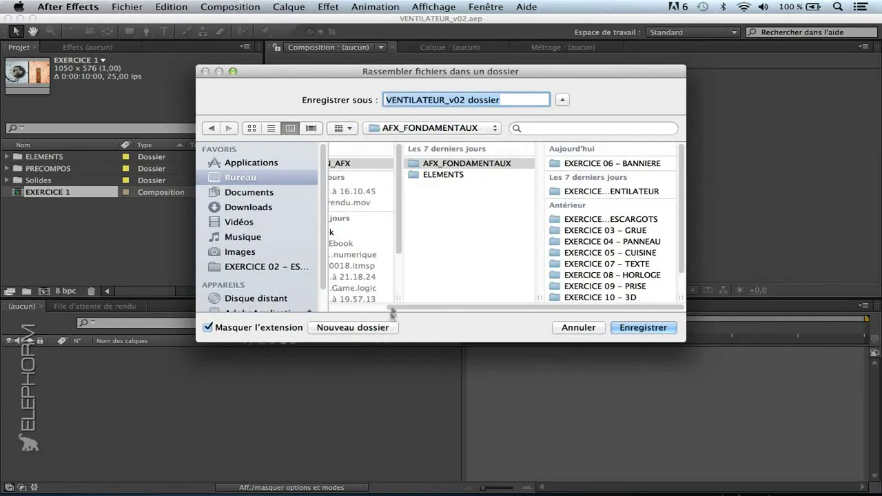
pyautogui.click(455, 99)
pyautogui.moveTo(499, 100); pyautogui.dragTo(378, 107)
pyautogui.write('R')
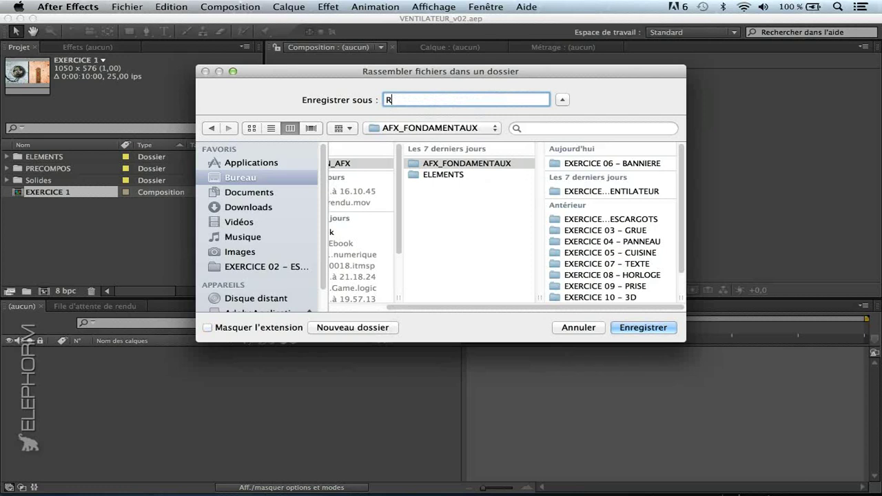
pyautogui.write('ASSEMBLER')
pyautogui.click(646, 328)
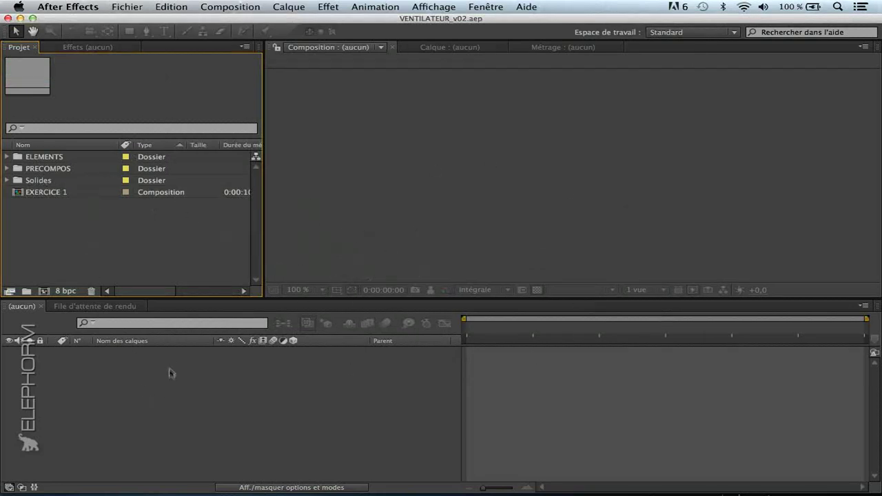
# Step: Open the collected project VENTILATEUR_v02.aep from the RASSEMBLER folder
pyautogui.click(67, 196)
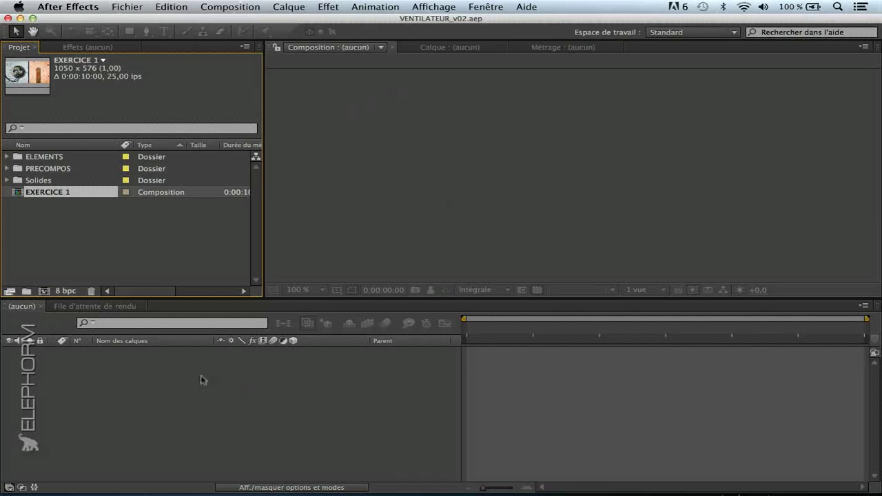
pyautogui.click(177, 236)
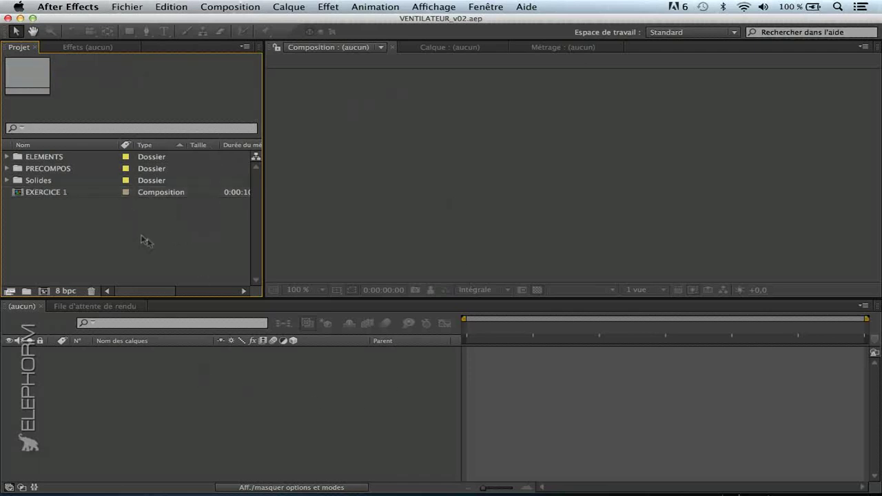
pyautogui.click(125, 6)
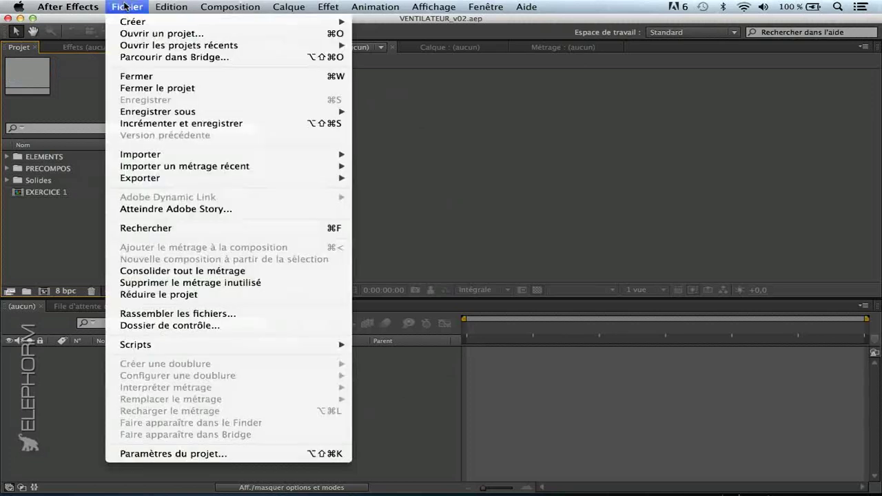
pyautogui.click(158, 33)
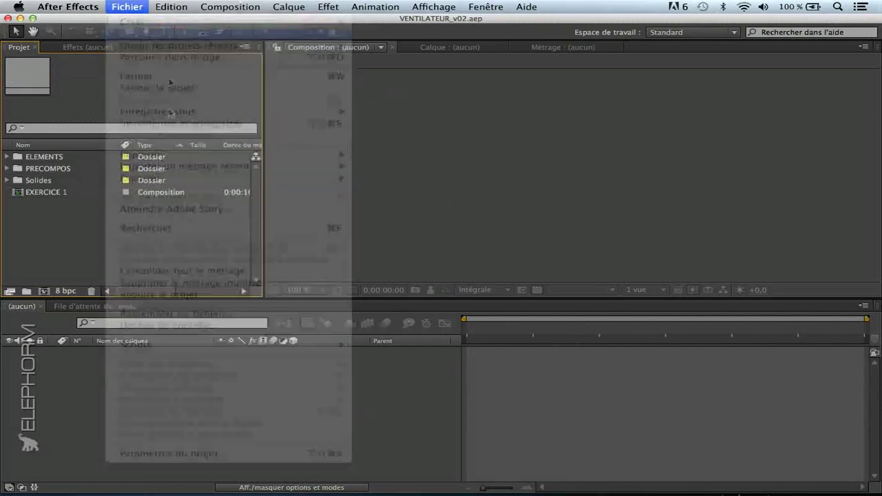
pyautogui.hscroll(-10, 439, 324)
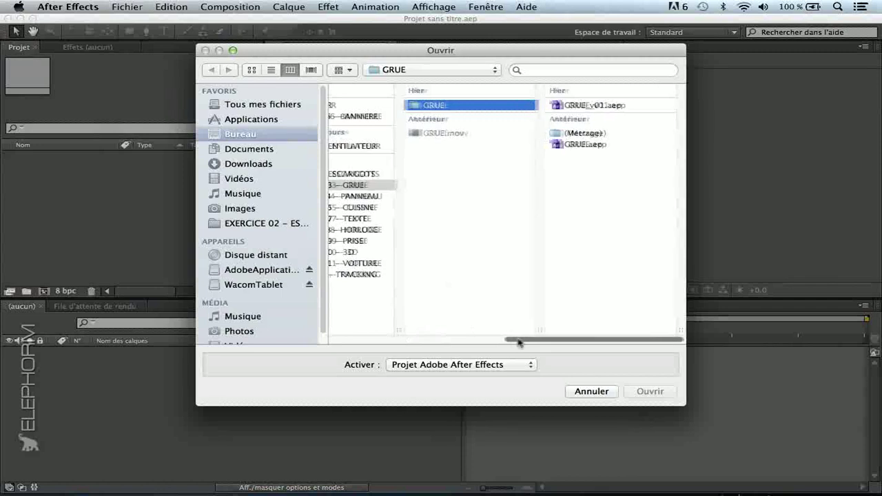
pyautogui.click(498, 106)
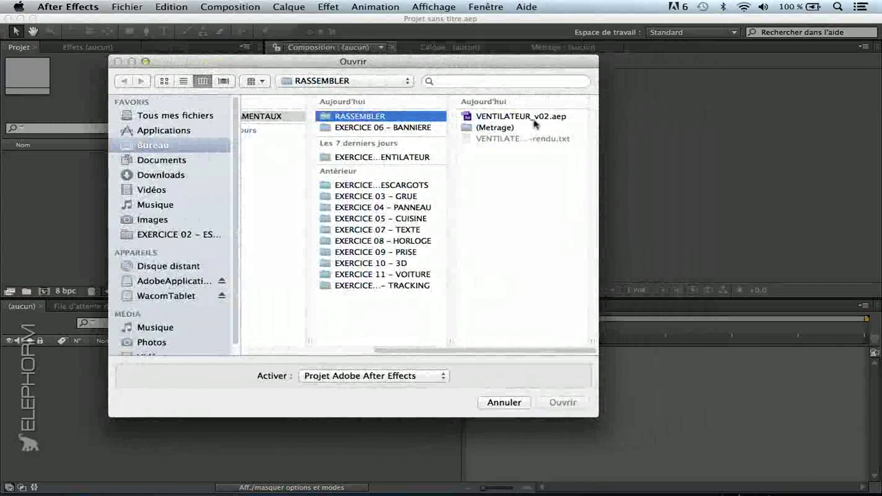
pyautogui.click(521, 117)
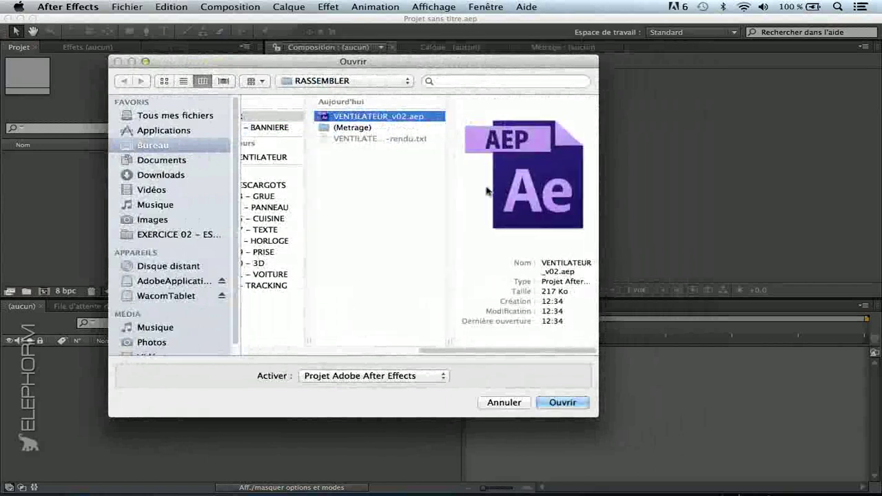
pyautogui.click(562, 402)
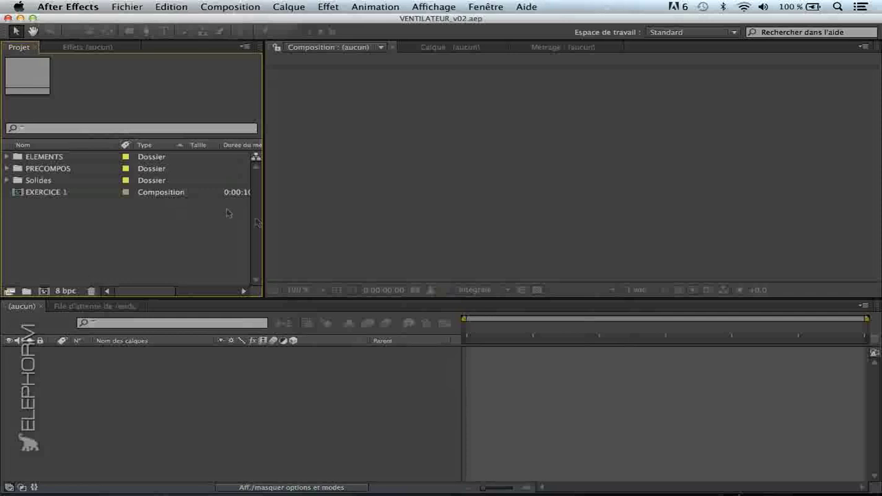
# Step: Examine the file paths of TYPO DROITE and TYPO_Exterieur.psd in the ELEMENTS folder, then collapse the folder and narrow the project area
pyautogui.moveTo(264, 226); pyautogui.dragTo(502, 214)
pyautogui.click(8, 157)
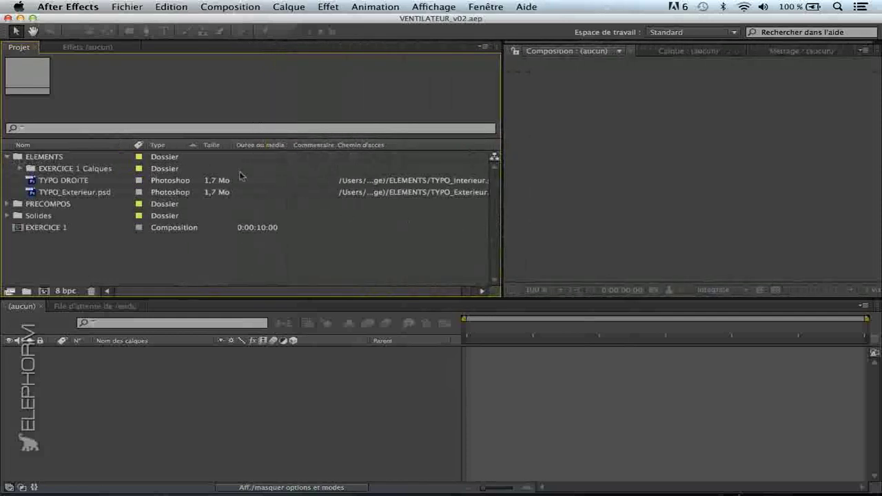
pyautogui.click(361, 182)
pyautogui.moveTo(501, 221); pyautogui.dragTo(600, 222)
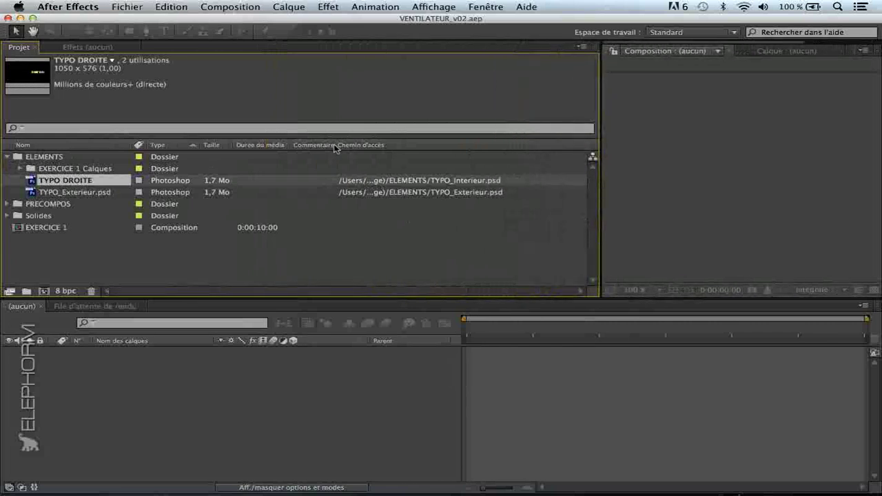
pyautogui.moveTo(503, 145); pyautogui.dragTo(590, 143)
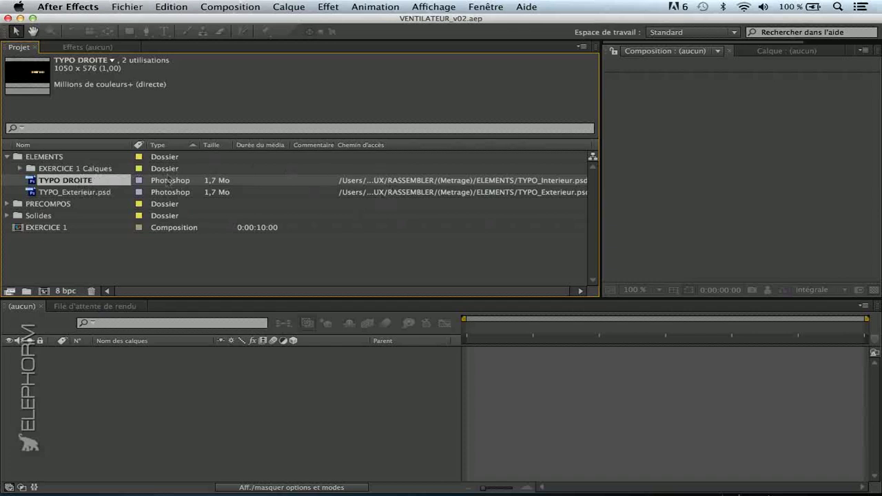
pyautogui.click(196, 266)
pyautogui.click(8, 156)
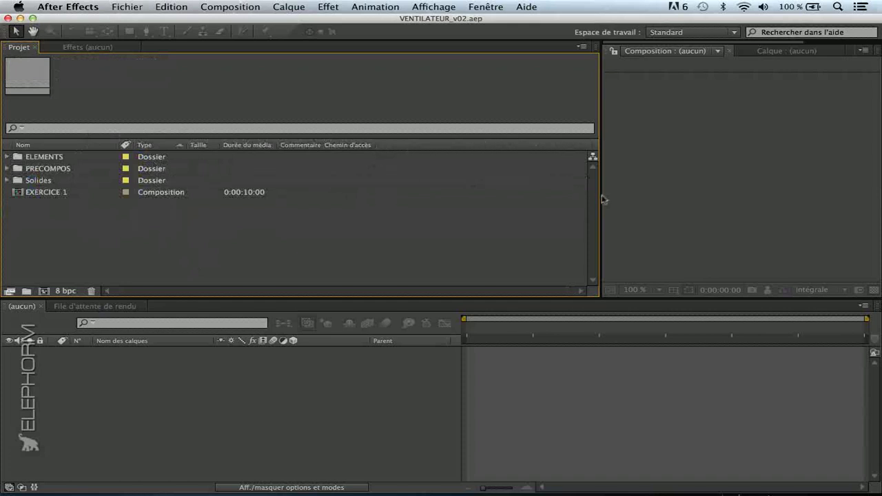
pyautogui.moveTo(599, 197); pyautogui.dragTo(337, 197)
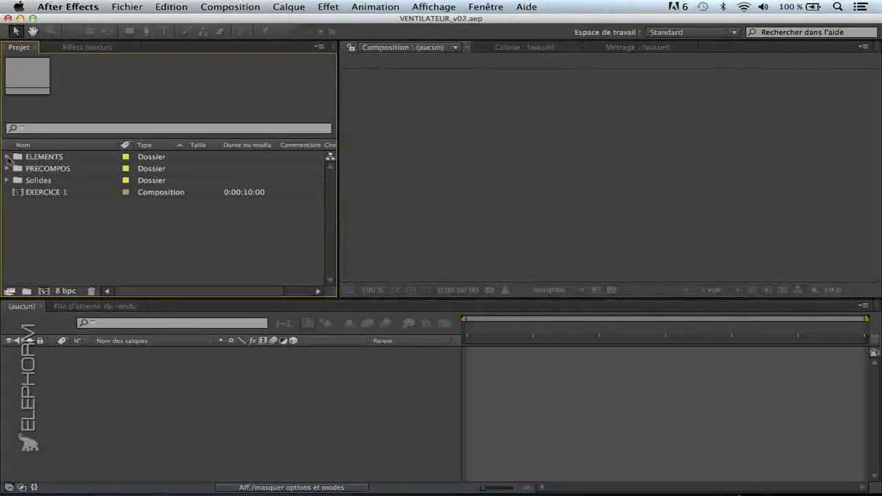
# Step: Reveal the source file of the TYPO DROITE footage from the ELEMENTS folder in the Finder
pyautogui.click(7, 156)
pyautogui.click(81, 179)
pyautogui.rightClick(74, 182)
pyautogui.moveTo(146, 254)
pyautogui.click(140, 288)
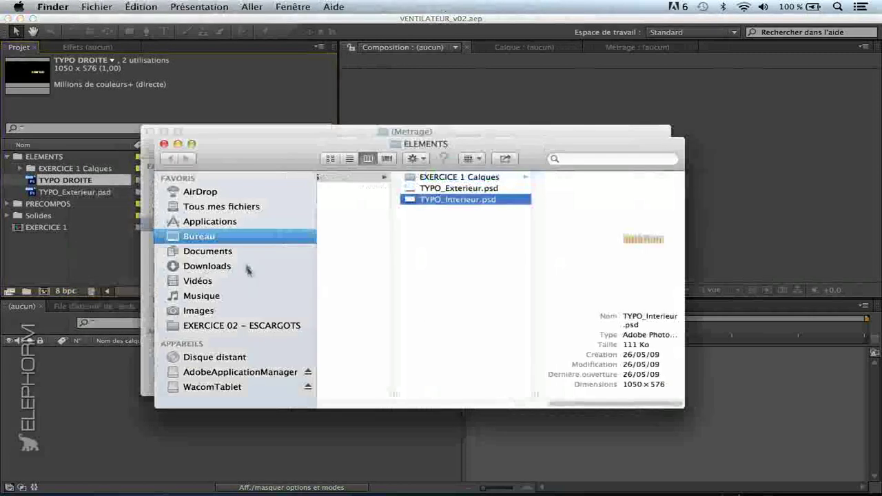
# Step: Go up to the RASSEMBLER folder, preview VENTILATEUR_v02.aep and open the VENTILATEUR_v02Compte-rendu.txt report in a larger window
pyautogui.click(321, 210)
pyautogui.click(322, 210)
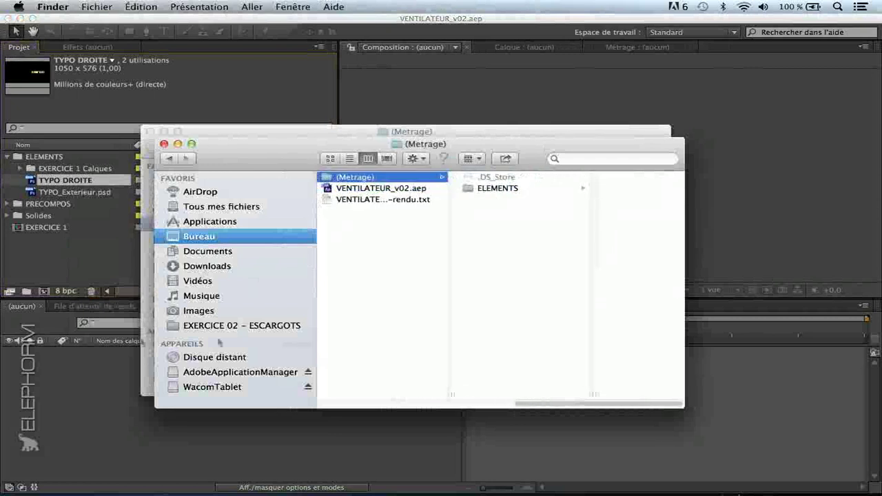
pyautogui.click(368, 191)
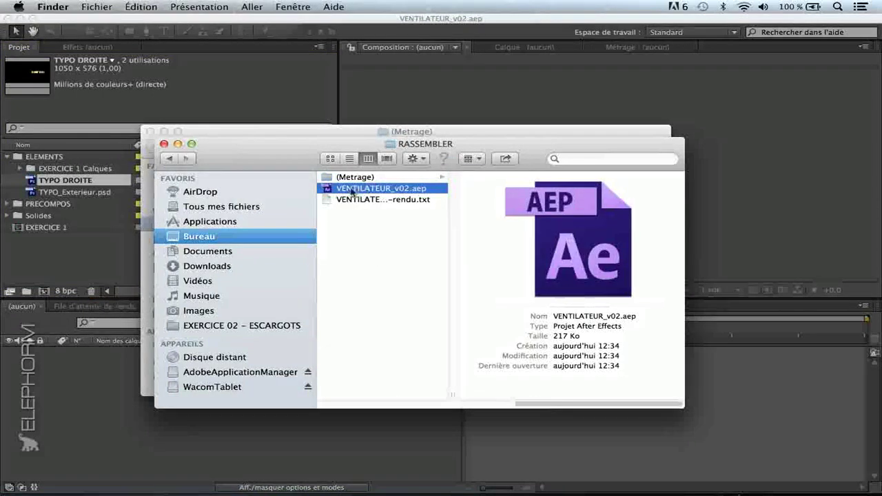
pyautogui.doubleClick(341, 200)
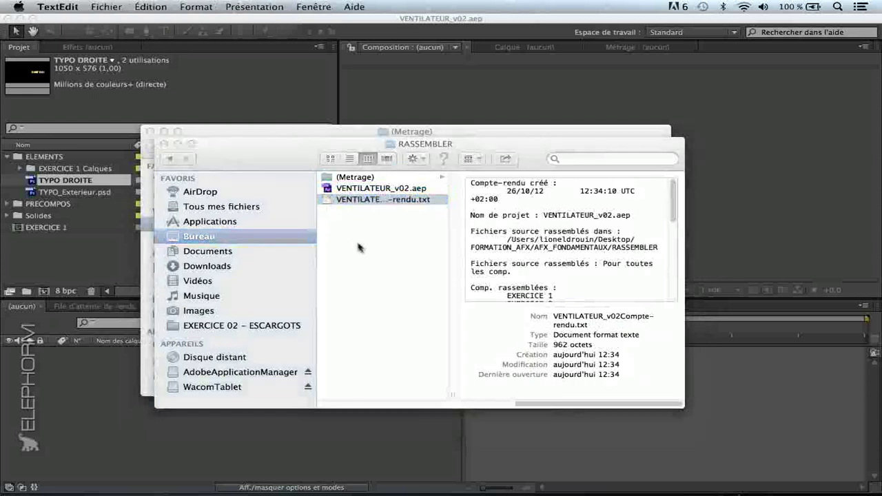
pyautogui.moveTo(536, 319); pyautogui.dragTo(599, 399)
pyautogui.moveTo(213, 38); pyautogui.dragTo(310, 79)
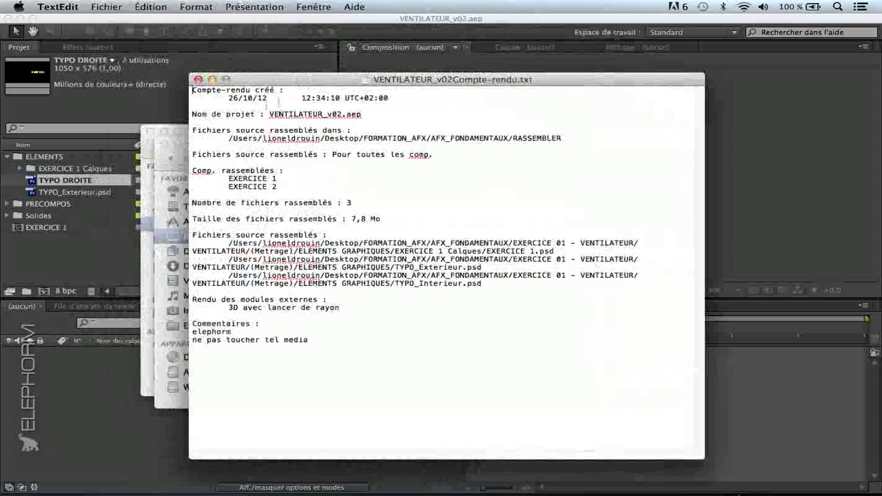
pyautogui.moveTo(296, 82); pyautogui.dragTo(283, 74)
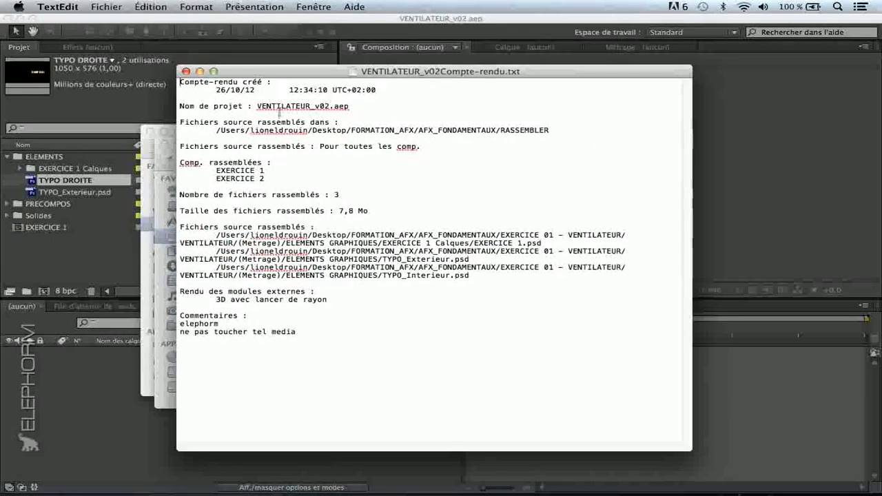
# Step: Read through the report's destination, collected compositions, file size, source files, external render modules and comments, then close it
pyautogui.moveTo(181, 143); pyautogui.dragTo(437, 215)
pyautogui.moveTo(552, 135); pyautogui.dragTo(474, 132)
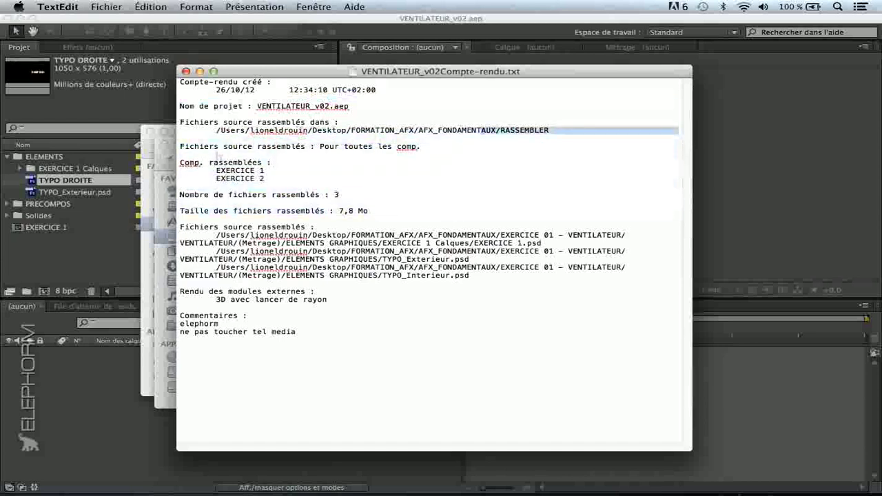
pyautogui.moveTo(204, 147); pyautogui.dragTo(368, 152)
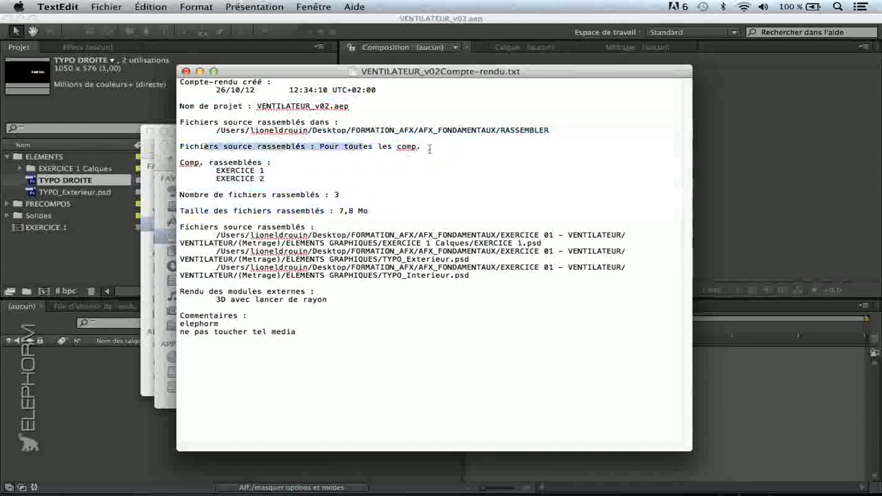
pyautogui.moveTo(429, 149); pyautogui.dragTo(317, 150)
pyautogui.moveTo(186, 160); pyautogui.dragTo(218, 178)
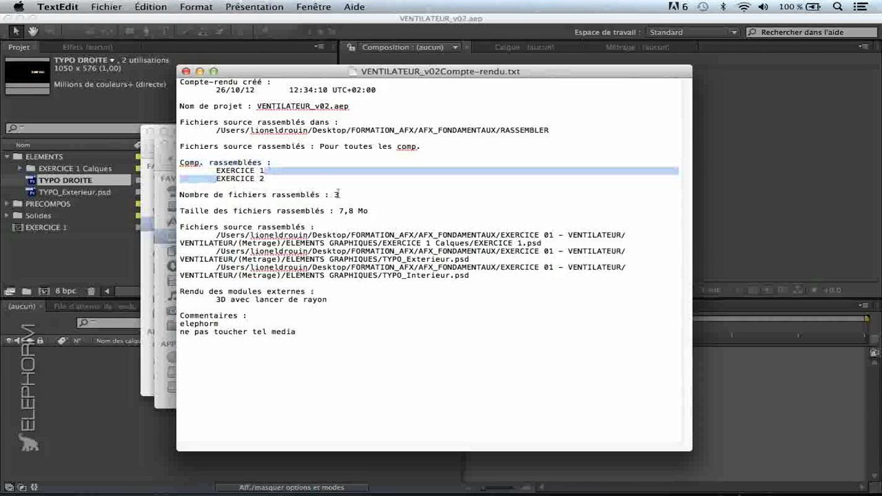
pyautogui.moveTo(324, 210); pyautogui.dragTo(380, 204)
pyautogui.moveTo(253, 226); pyautogui.dragTo(490, 278)
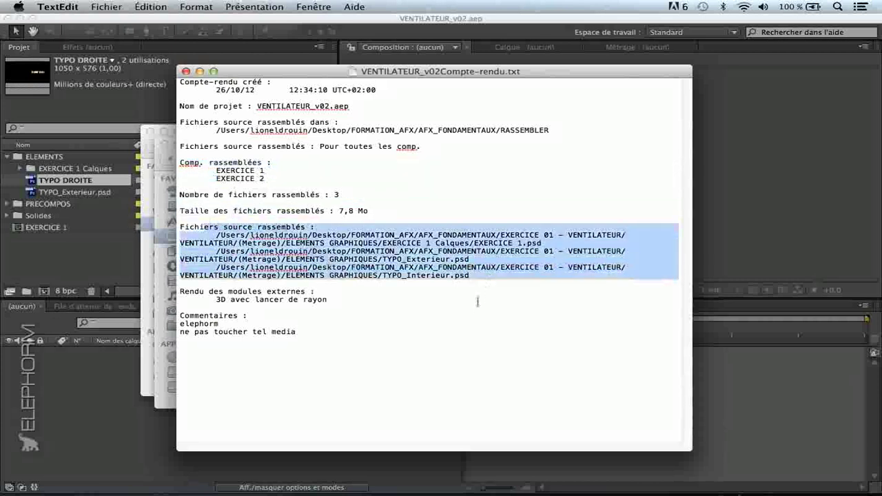
pyautogui.click(288, 300)
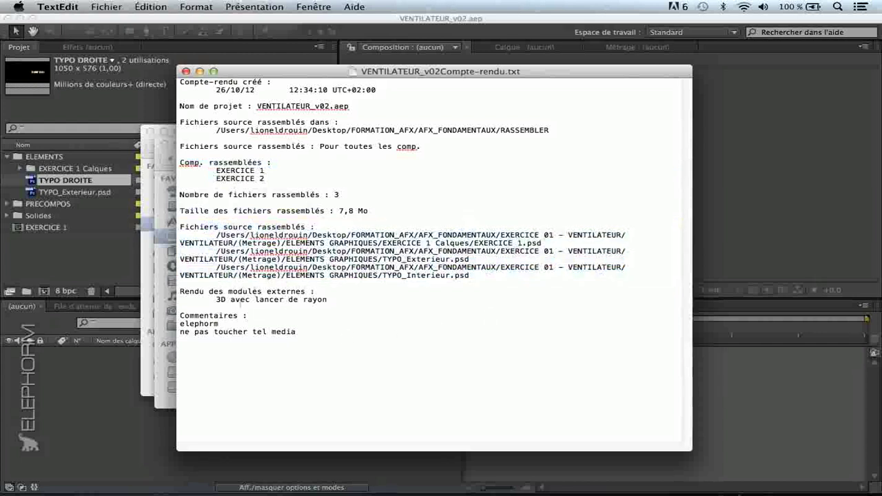
pyautogui.moveTo(216, 300); pyautogui.dragTo(334, 303)
pyautogui.click(304, 300)
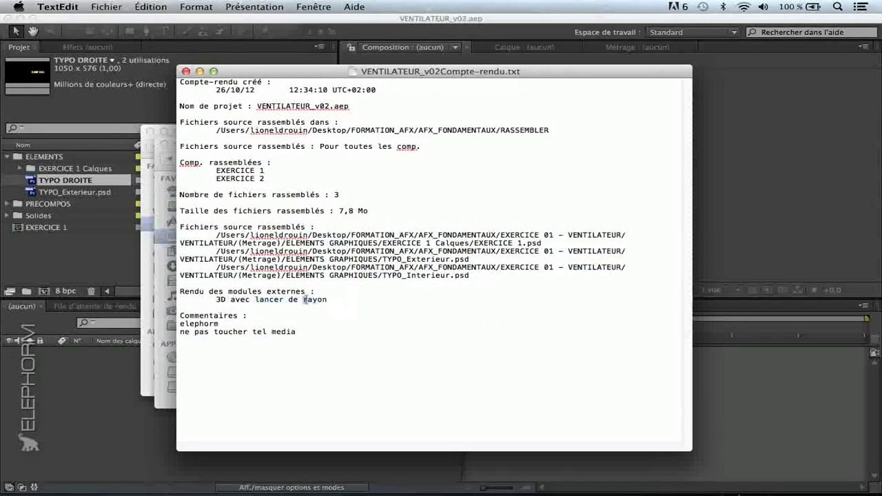
pyautogui.moveTo(309, 339); pyautogui.dragTo(180, 315)
pyautogui.click(266, 348)
pyautogui.click(185, 71)
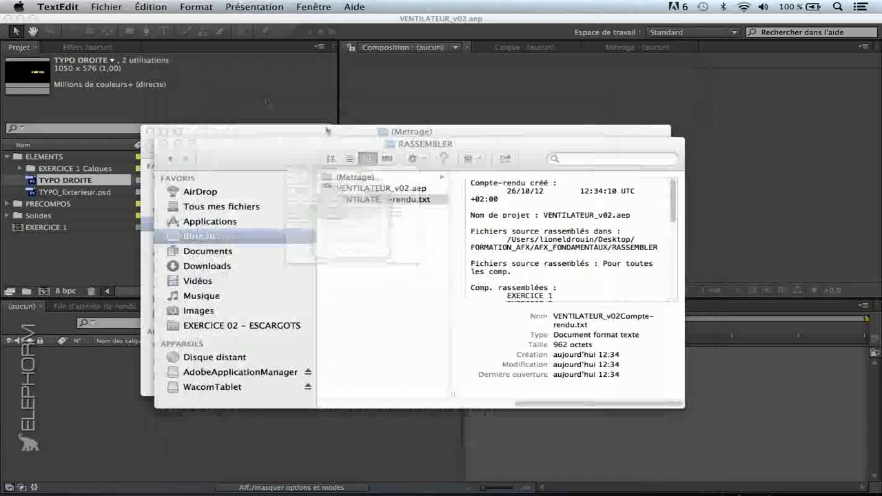
# Step: Preview VENTILATEUR_v02.aep in the RASSEMBLER folder, then browse its (Metrage) folder through ELEMENTS to EXERCICE 1 Calques
pyautogui.moveTo(336, 149); pyautogui.dragTo(305, 168)
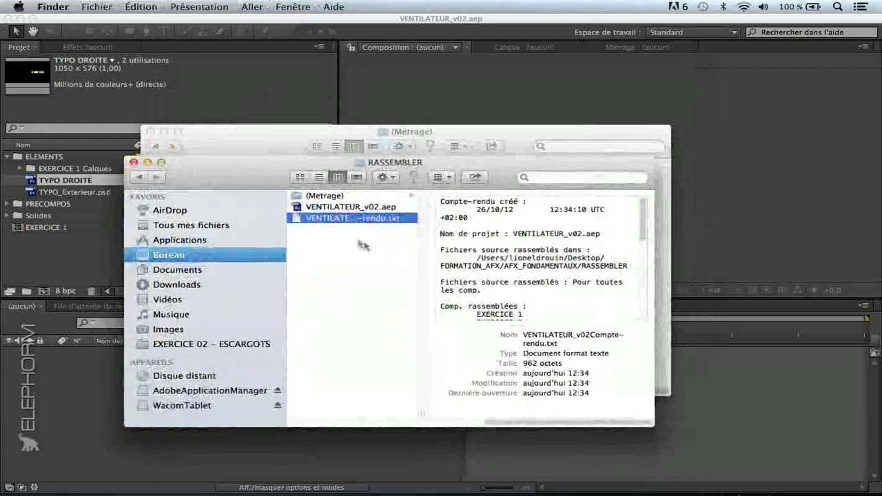
pyautogui.click(340, 207)
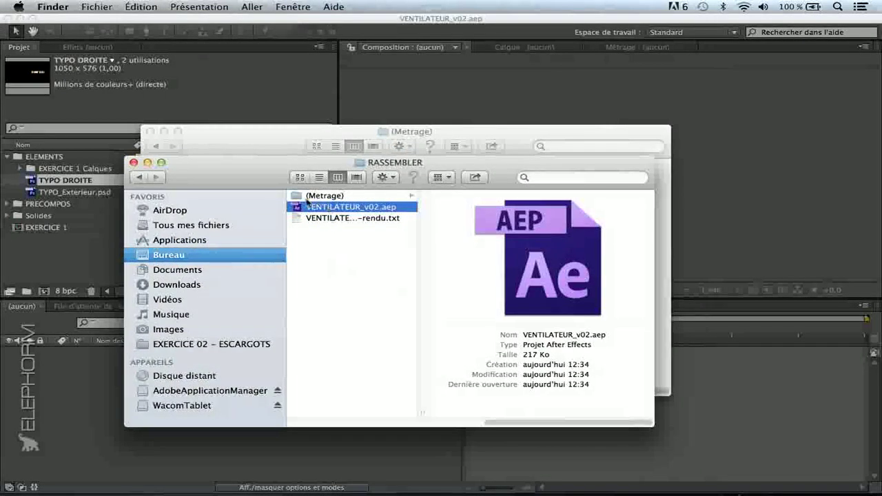
pyautogui.click(320, 197)
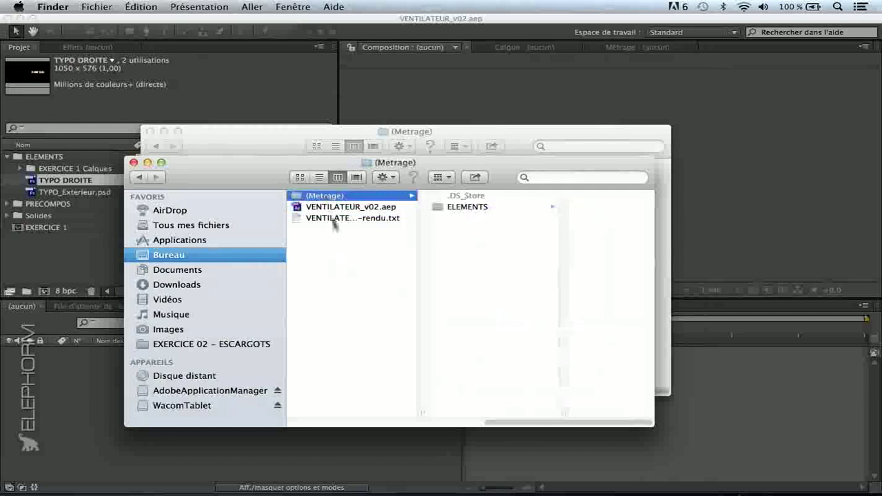
pyautogui.click(482, 207)
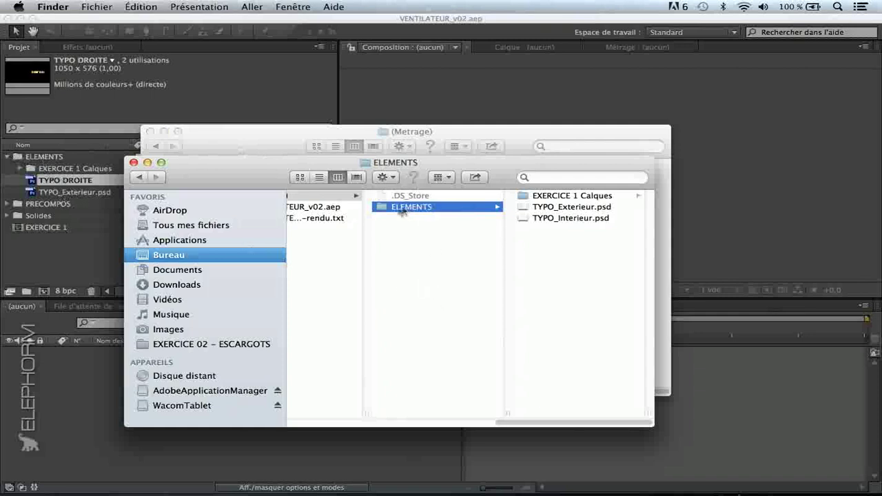
pyautogui.click(560, 197)
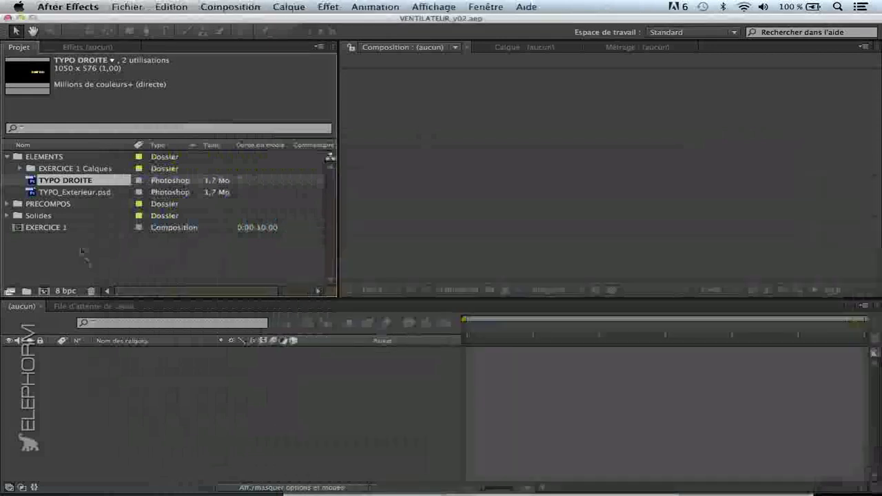
# Step: Back in After Effects, deselect the TYPO DROITE footage and collapse the ELEMENTS folder in the project
pyautogui.click(82, 252)
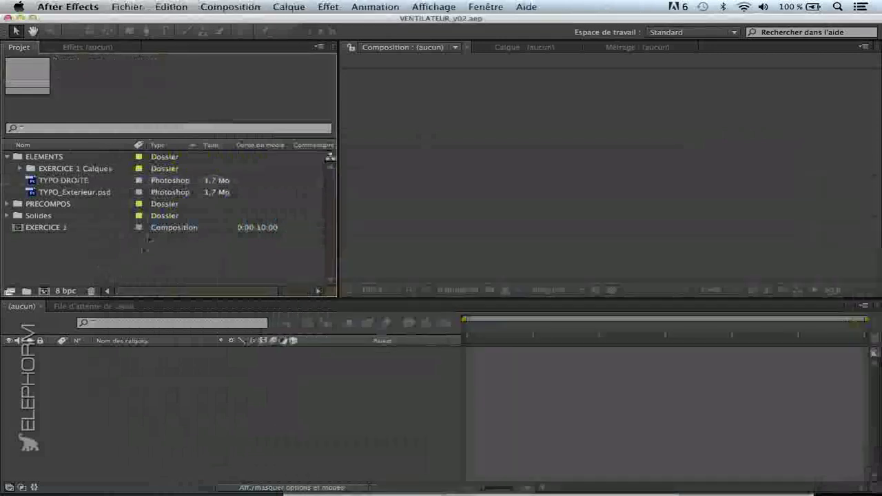
pyautogui.click(8, 157)
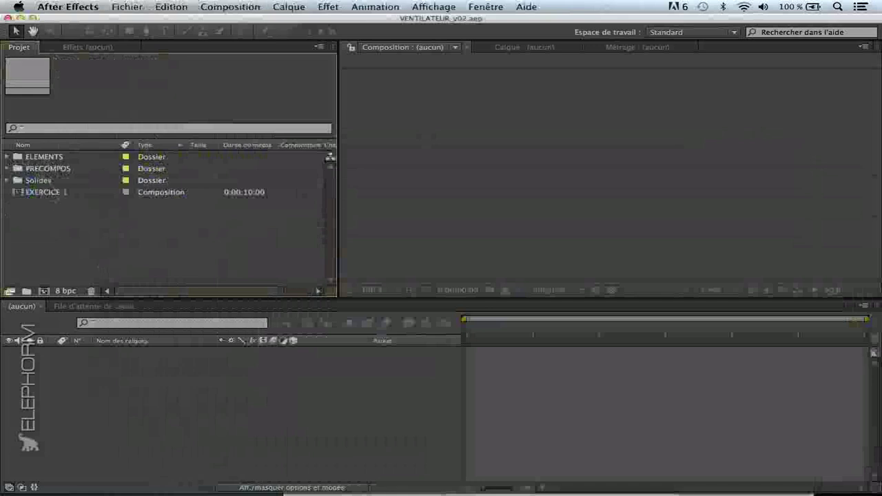